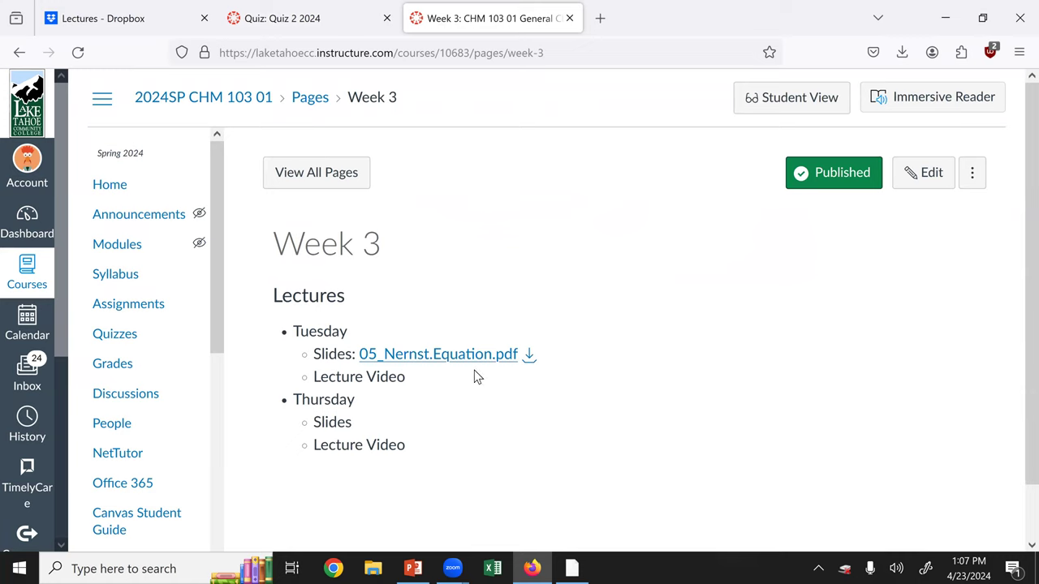
Open 05_Nernst.Equation.pdf from the Week 3 page and examine the typed answer equations on page 5
{"action": "left_click", "coordinate": [455, 358]}
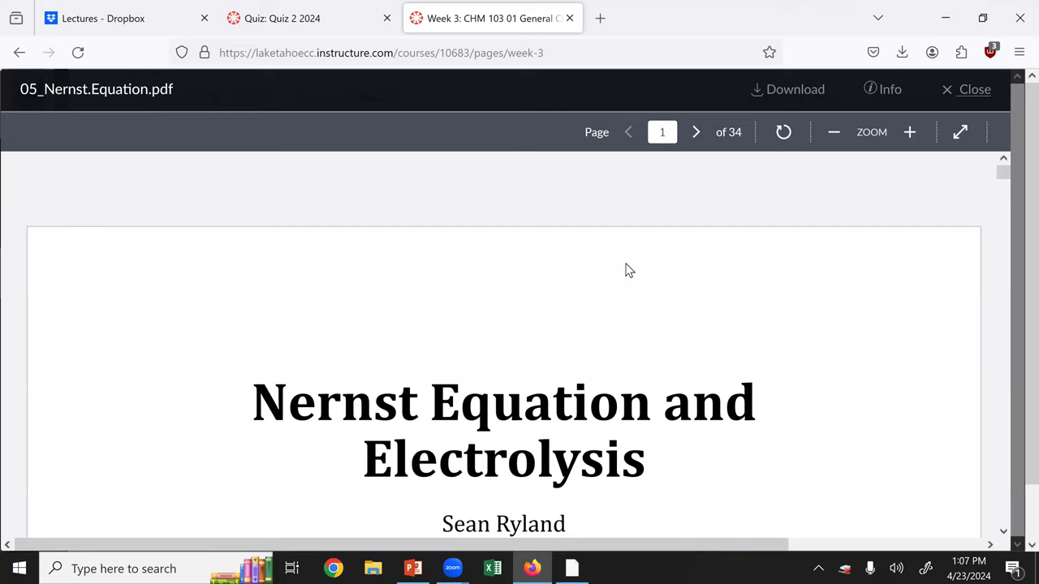
{"action": "scroll", "coordinate": [635, 321], "scroll_direction": "down", "scroll_amount": 10}
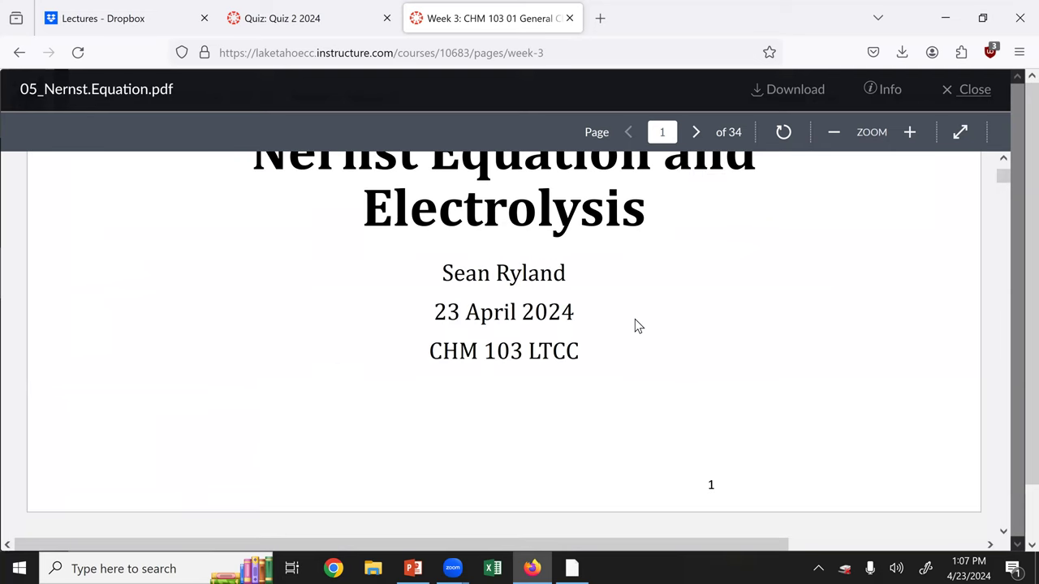
{"action": "scroll", "coordinate": [636, 320], "scroll_direction": "down", "scroll_amount": 10}
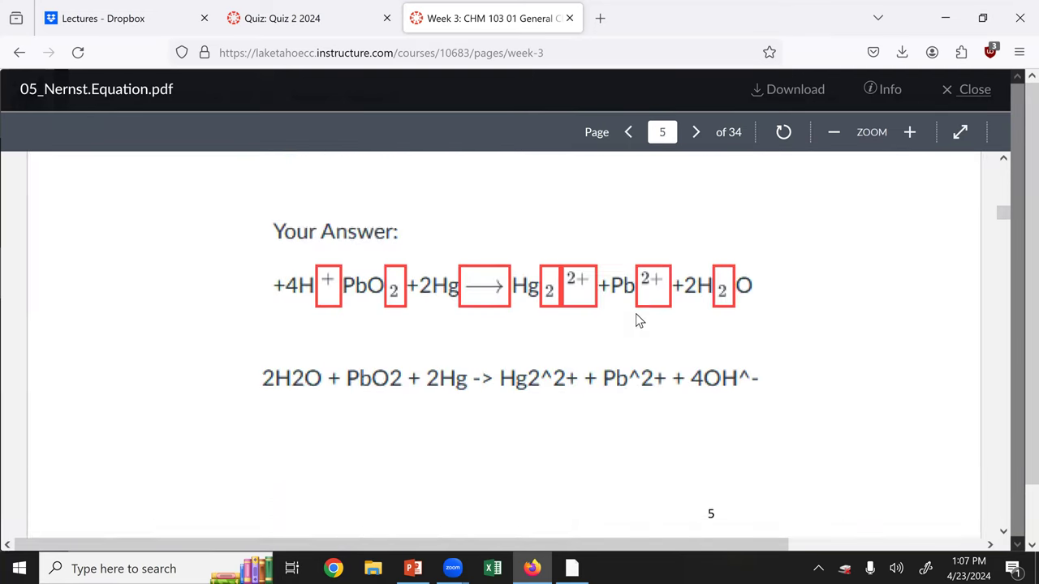
{"action": "scroll", "coordinate": [637, 317], "scroll_direction": "up", "scroll_amount": 2}
{"action": "scroll", "coordinate": [637, 318], "scroll_direction": "up", "scroll_amount": 1}
{"action": "scroll", "coordinate": [641, 317], "scroll_direction": "down", "scroll_amount": 3}
{"action": "scroll", "coordinate": [706, 349], "scroll_direction": "up", "scroll_amount": 1}
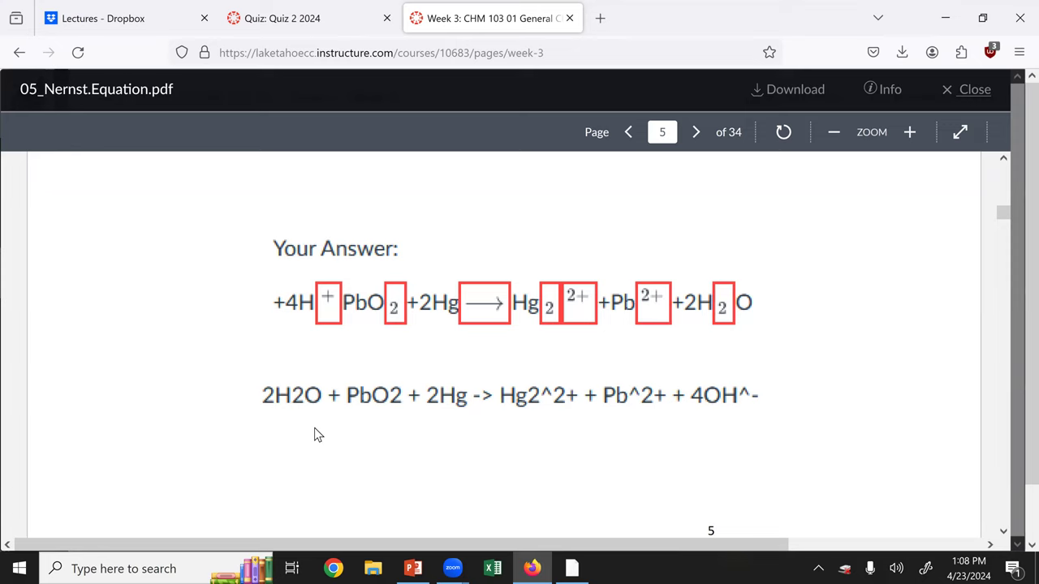
{"action": "key", "text": "super"}
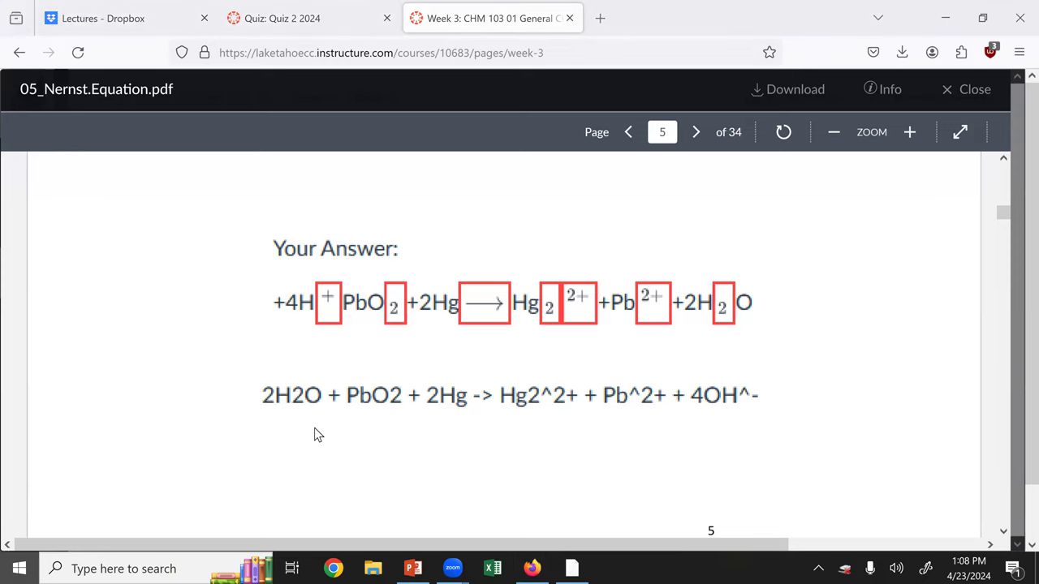
{"action": "type", "text": "snip"}
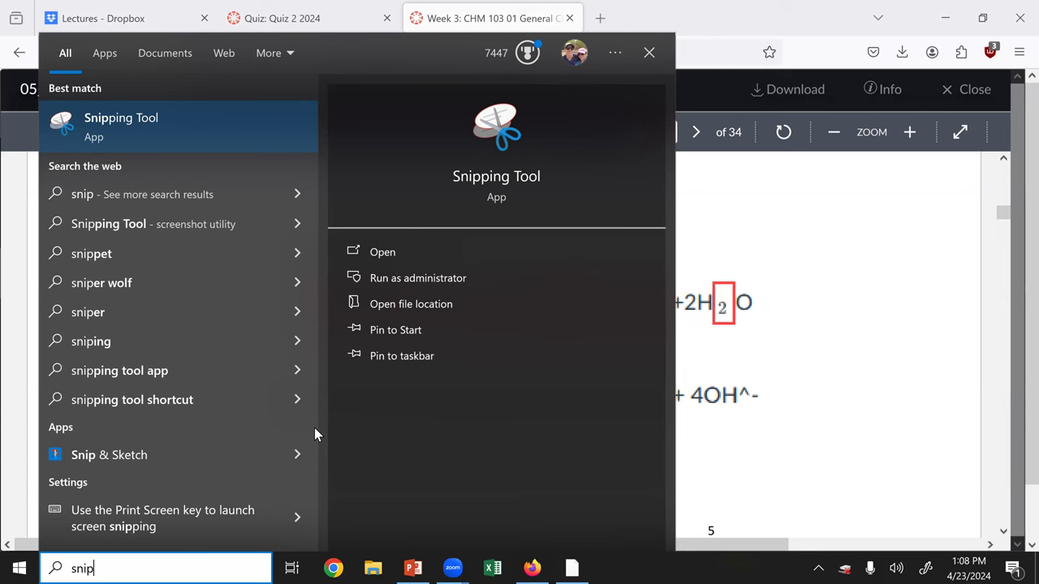
{"action": "key", "text": "Return"}
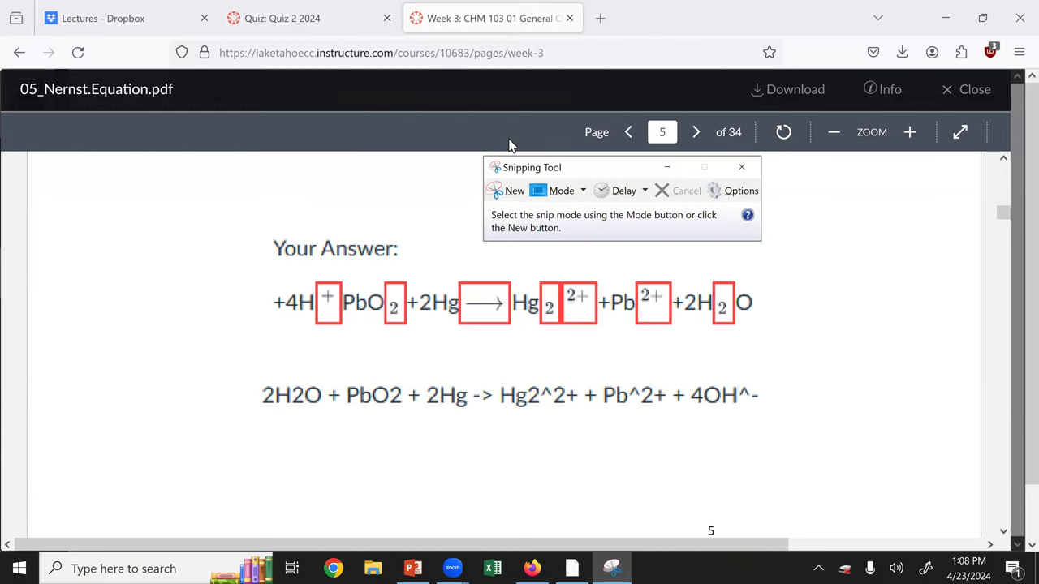
{"action": "left_click", "coordinate": [496, 191]}
{"action": "left_click_drag", "start_coordinate": [244, 222], "coordinate": [835, 375]}
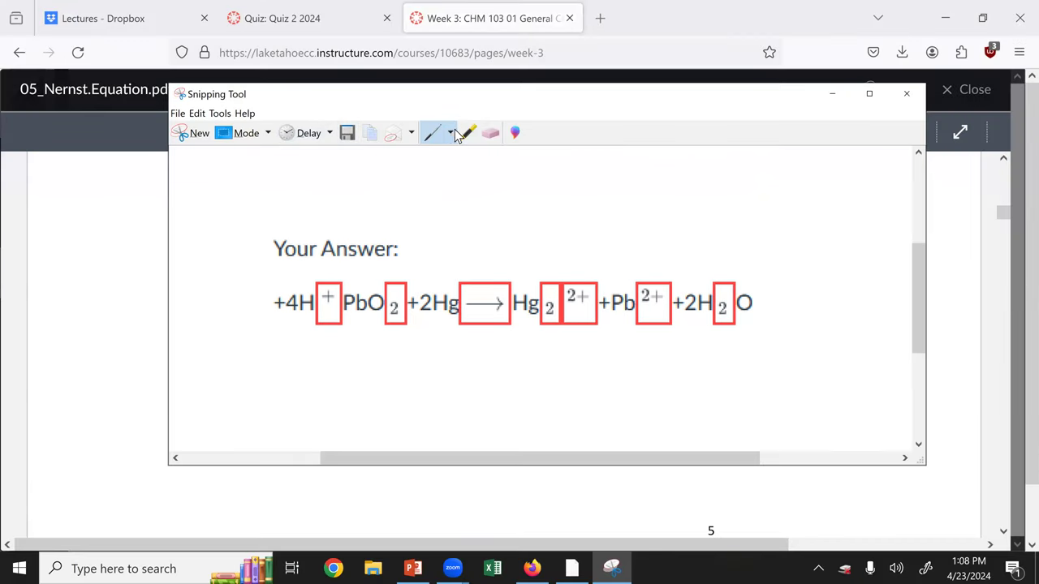
{"action": "left_click", "coordinate": [906, 94]}
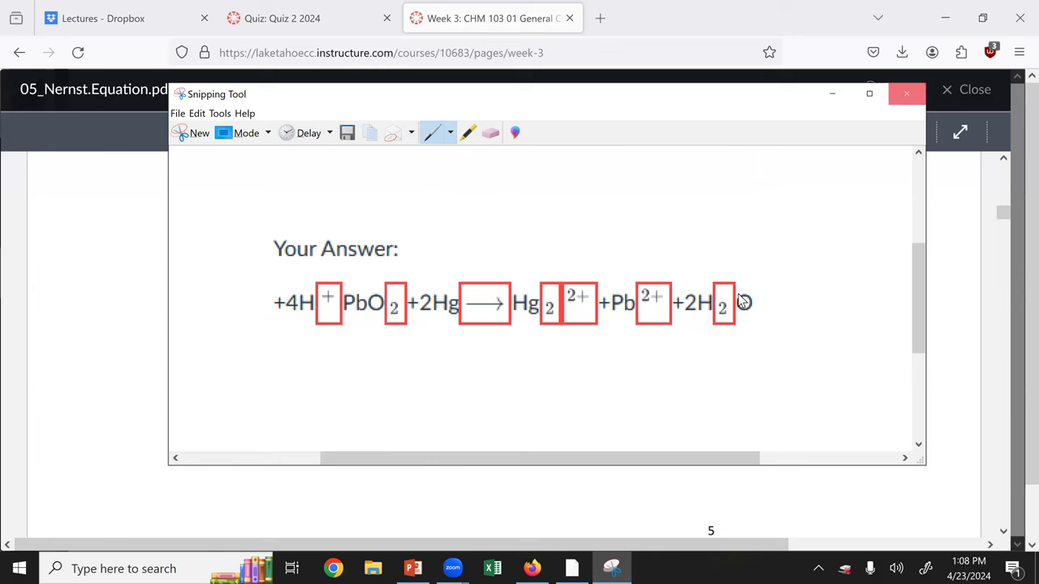
{"action": "left_click", "coordinate": [620, 294]}
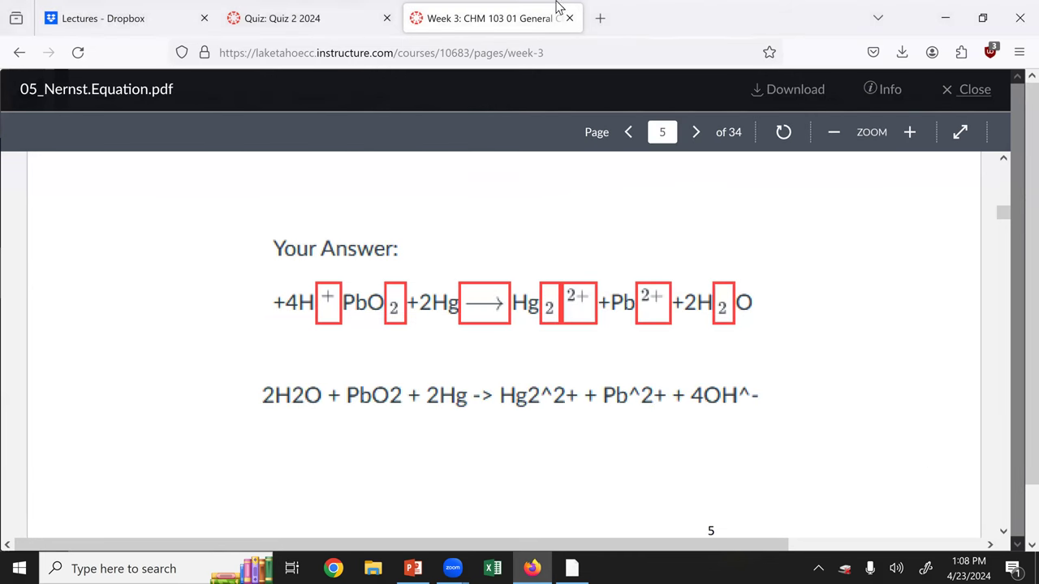
Switch to the Quiz 2 2024 page and place the cursor in the Question 1 answer box
{"action": "key", "text": "ctrl+shift+Tab"}
{"action": "scroll", "coordinate": [469, 331], "scroll_direction": "down", "scroll_amount": 3}
{"action": "left_click", "coordinate": [520, 449]}
{"action": "scroll", "coordinate": [542, 382], "scroll_direction": "down", "scroll_amount": 2}
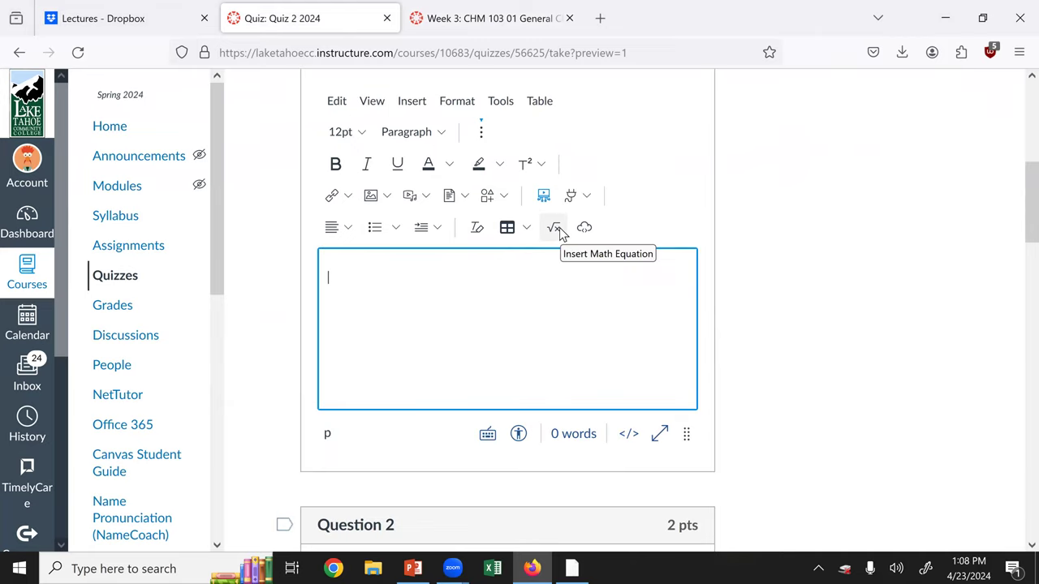
{"action": "left_click", "coordinate": [541, 165]}
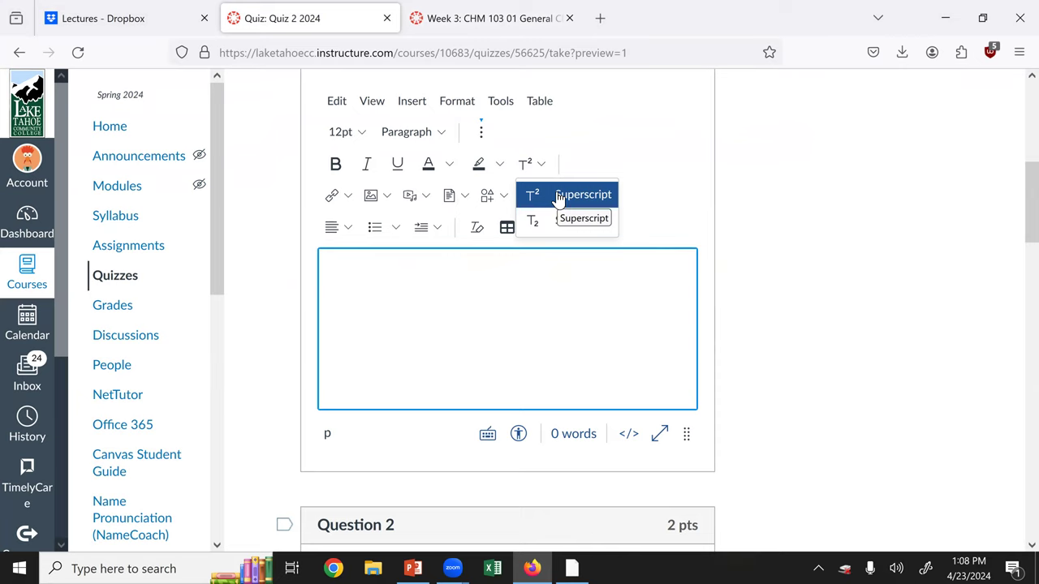
{"action": "left_click", "coordinate": [542, 162]}
{"action": "left_click", "coordinate": [528, 267]}
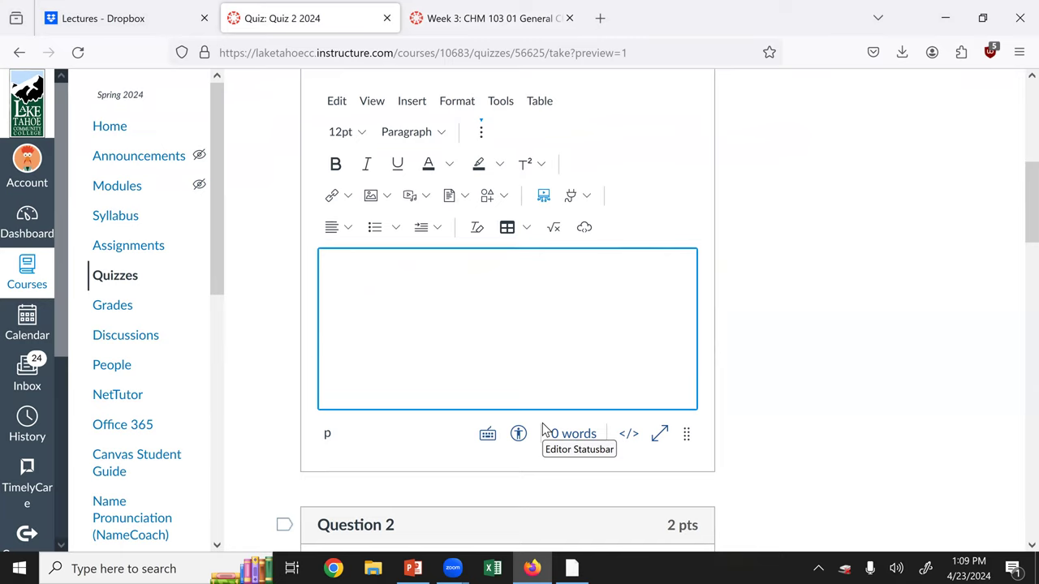
Enter Hg with a subscript 2 and a superscript 2+ as formatted text in the Question 1 answer
{"action": "type", "text": "Hg"}
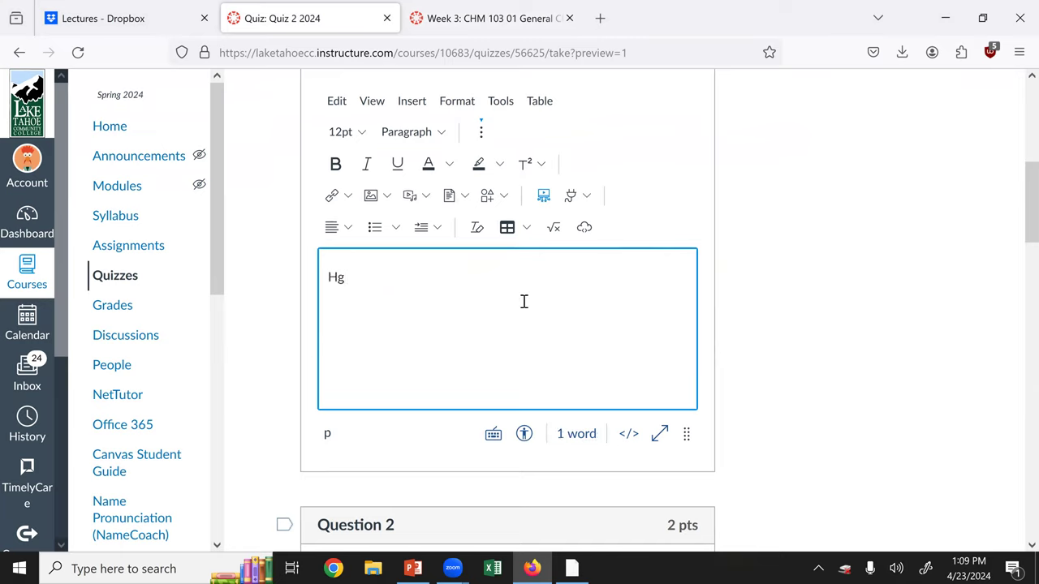
{"action": "left_click", "coordinate": [527, 164]}
{"action": "left_click", "coordinate": [532, 220]}
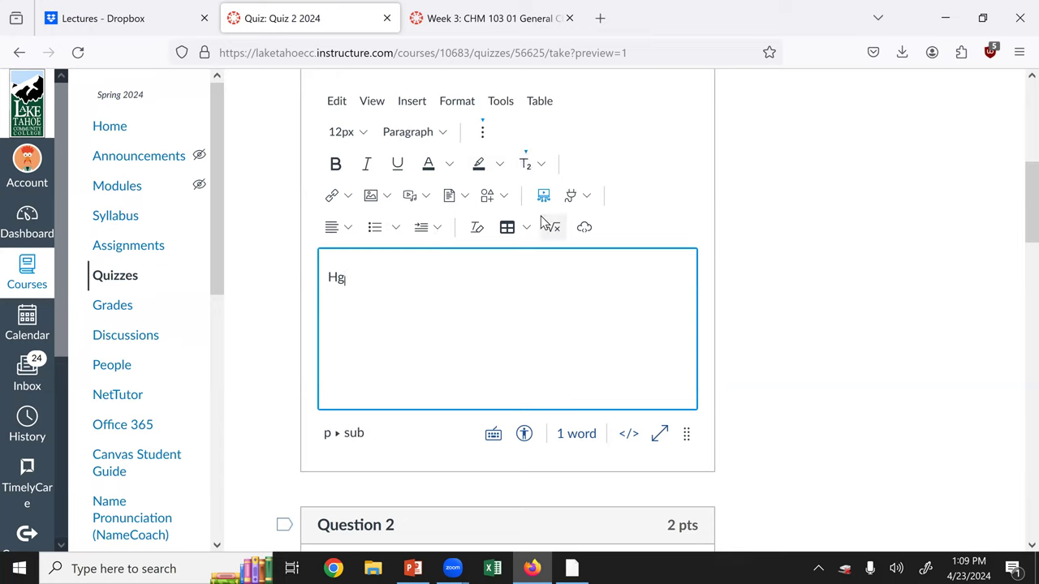
{"action": "type", "text": "2"}
{"action": "left_click", "coordinate": [529, 165]}
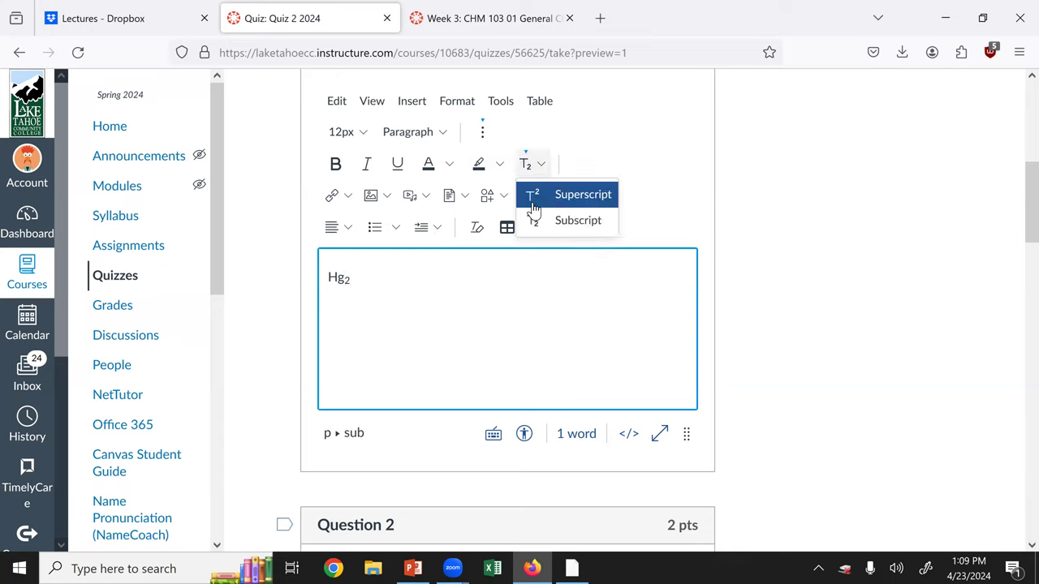
{"action": "left_click", "coordinate": [538, 221]}
{"action": "left_click", "coordinate": [531, 165]}
{"action": "left_click", "coordinate": [536, 195]}
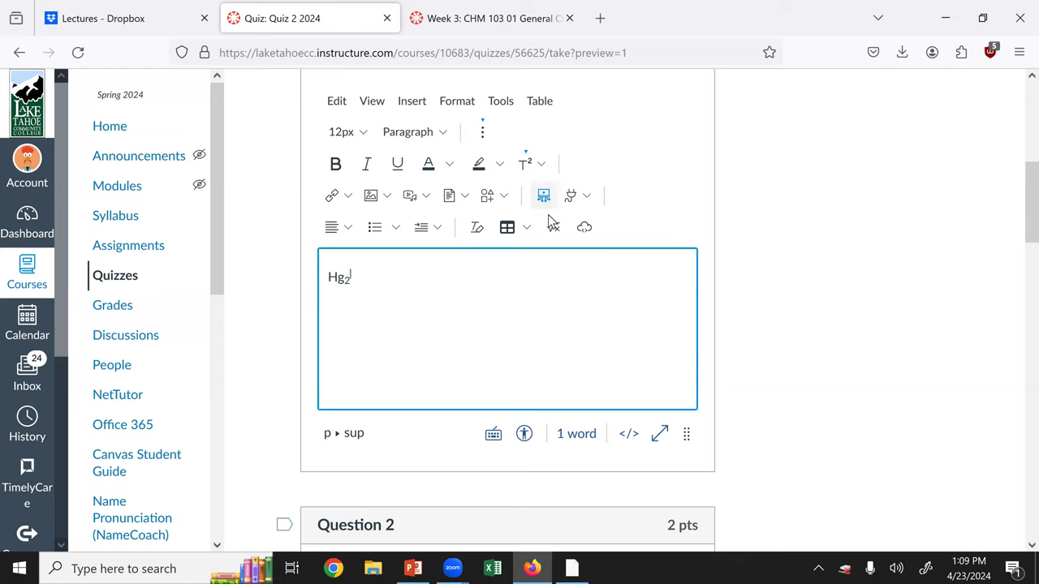
{"action": "type", "text": "2+"}
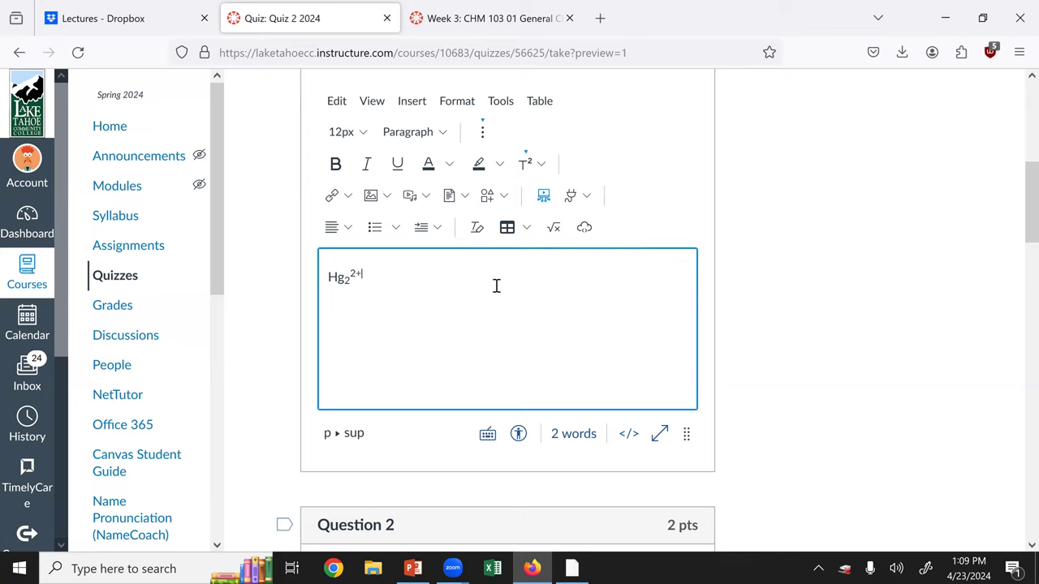
Delete the formatted mercury ion text from the Question 1 answer
{"action": "key", "text": "BackSpace"}
{"action": "key", "text": "BackSpace"}
{"action": "key", "text": "BackSpace"}
{"action": "key", "text": "BackSpace"}
{"action": "key", "text": "BackSpace"}
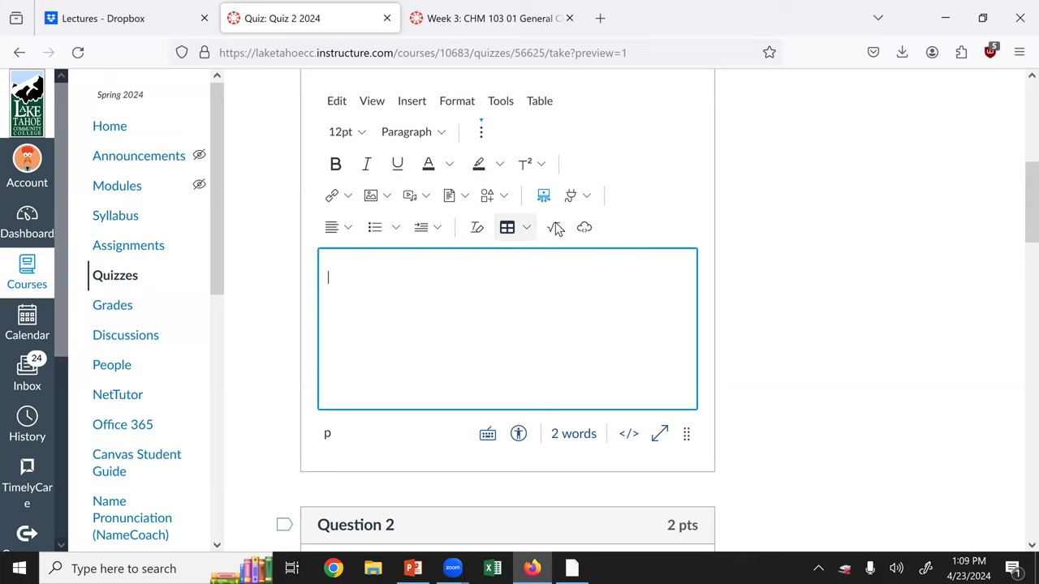
Open the Equation Editor for the Question 1 answer and place the cursor in its formula field
{"action": "left_click", "coordinate": [556, 228]}
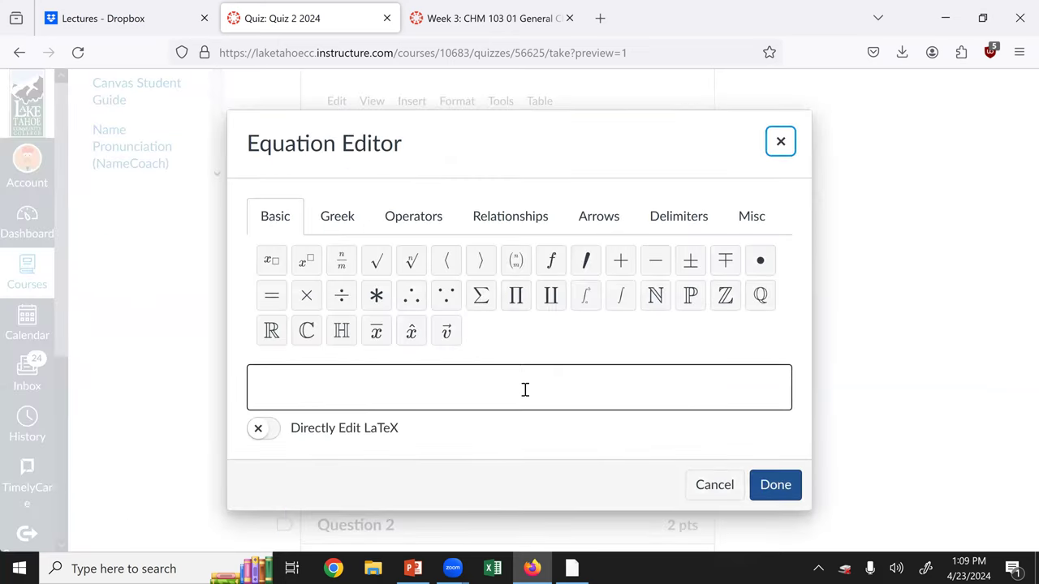
{"action": "left_click_drag", "start_coordinate": [649, 122], "coordinate": [665, 109]}
{"action": "left_click", "coordinate": [662, 207]}
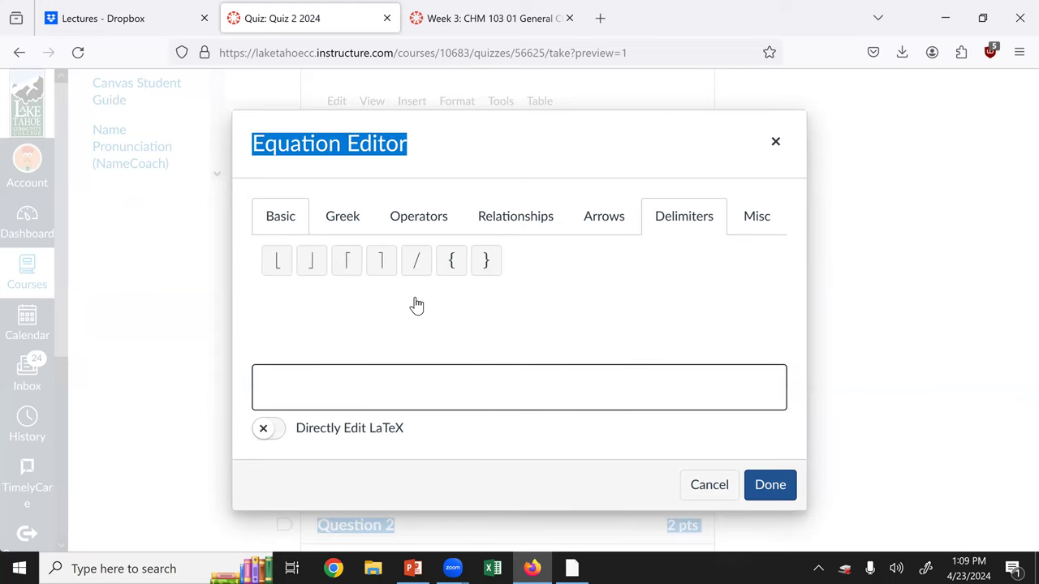
{"action": "left_click", "coordinate": [557, 385]}
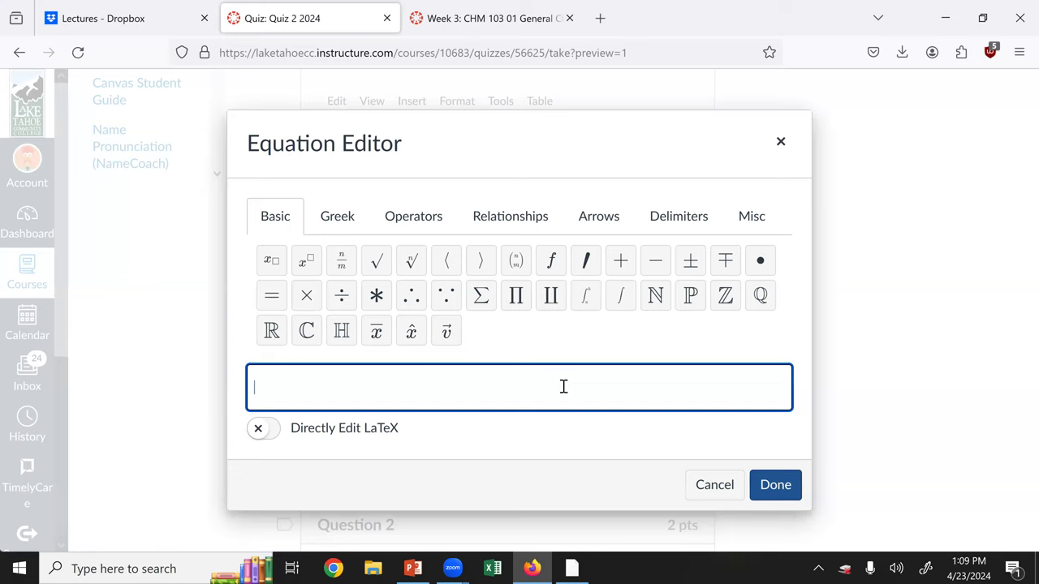
Enter Hg with a subscript (2), a superscript 2+ and a trailing plus sign in the formula
{"action": "type", "text": "Hg_(2"}
{"action": "type", "text": ")^2+)"}
{"action": "key", "text": "Right"}
{"action": "type", "text": "+"}
{"action": "key", "text": "Left"}
{"action": "key", "text": "Left"}
{"action": "key", "text": "BackSpace"}
{"action": "key", "text": "ctrl+shift+i"}
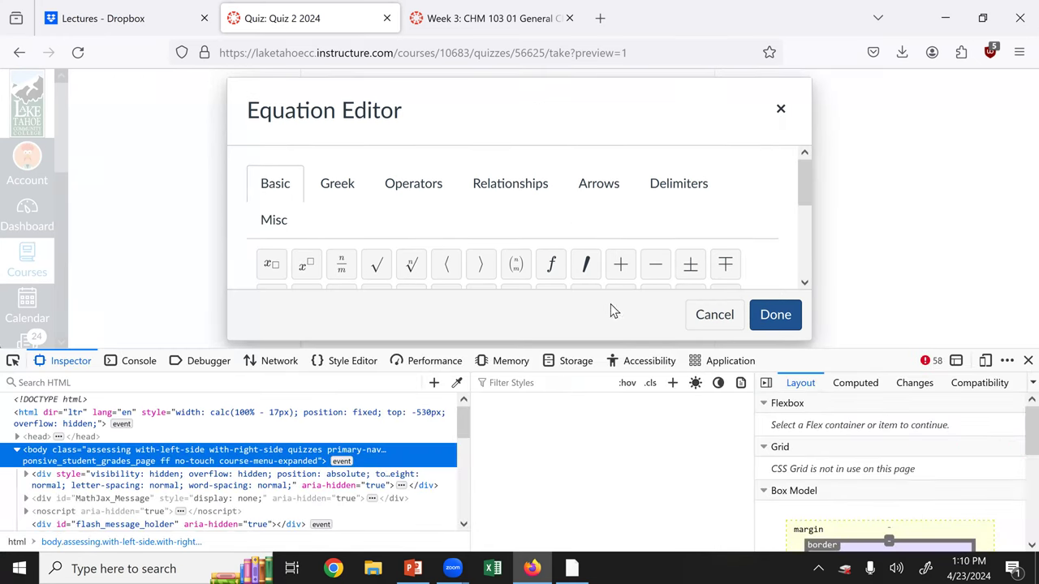
{"action": "key", "text": "ctrl+shift+i"}
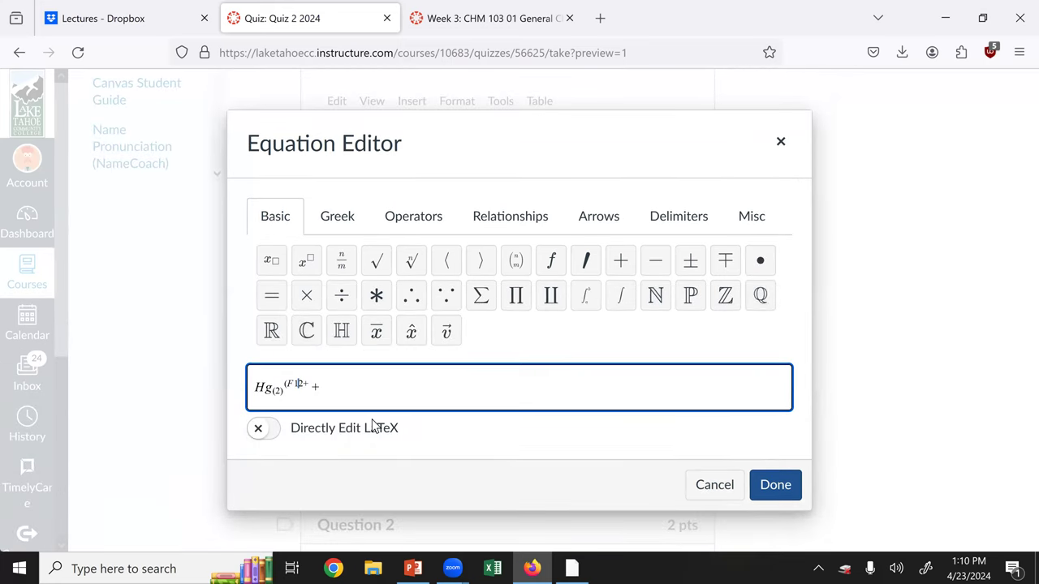
Remove the parentheses and stray characters and re-enter the subscript 2 so the formula reads Hg₂²⁺ +
{"action": "key", "text": "BackSpace"}
{"action": "key", "text": "BackSpace"}
{"action": "key", "text": "Right"}
{"action": "key", "text": "Right"}
{"action": "key", "text": "Left"}
{"action": "key", "text": "Left"}
{"action": "key", "text": "BackSpace"}
{"action": "key", "text": "BackSpace"}
{"action": "key", "text": "BackSpace"}
{"action": "type", "text": "_2"}
{"action": "left_click", "coordinate": [399, 385]}
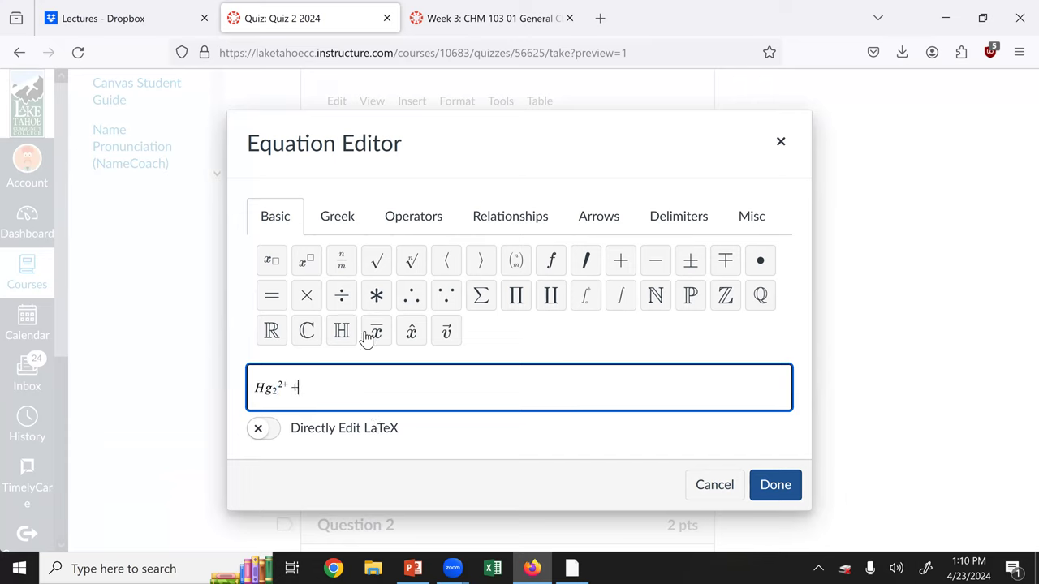
Replace the plus sign after Hg₂²⁺ with the equilibrium arrow ⇌ on the formula's baseline
{"action": "left_click", "coordinate": [568, 224]}
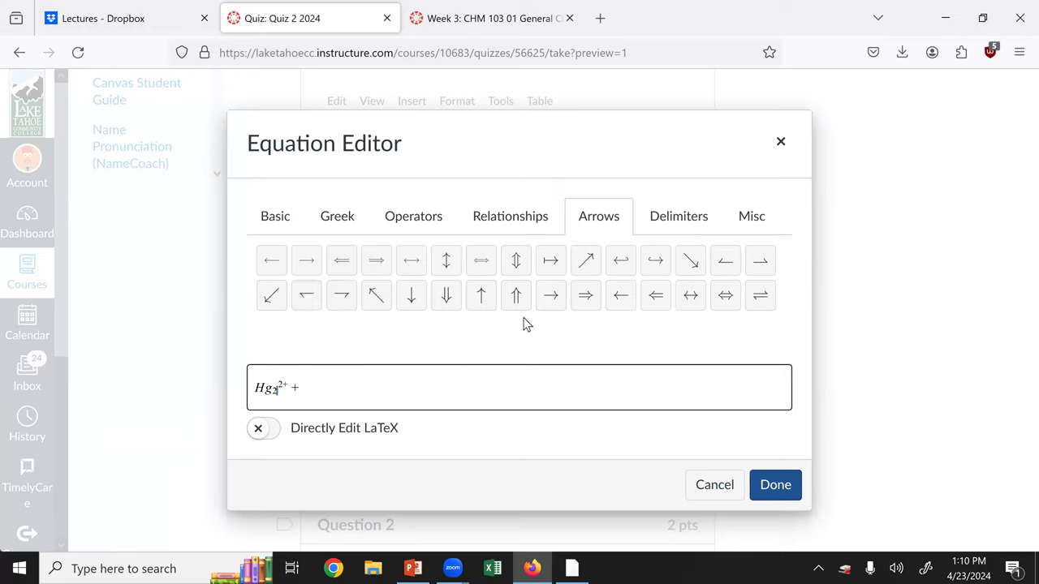
{"action": "left_click", "coordinate": [762, 300]}
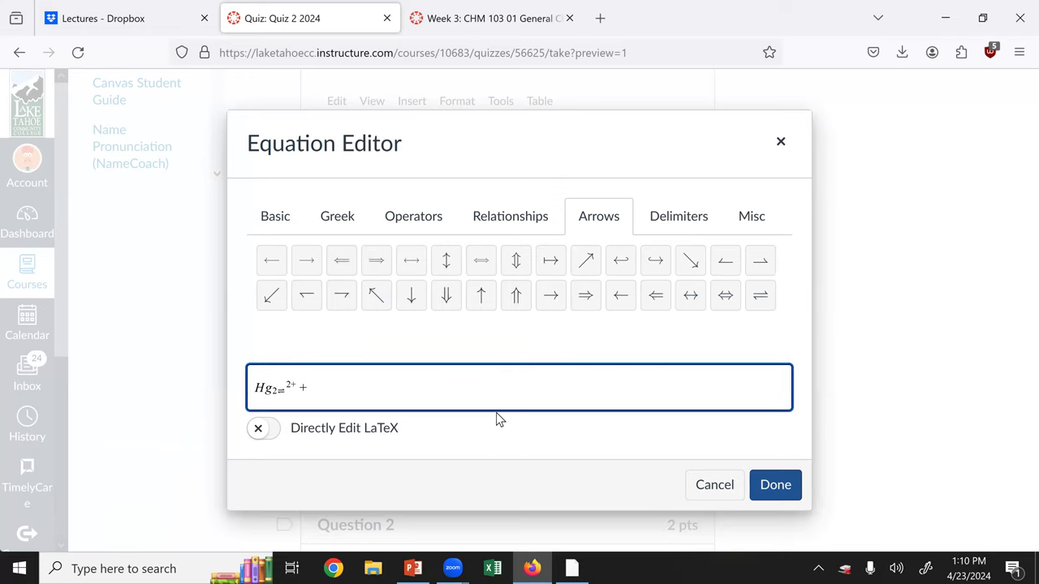
{"action": "key", "text": "BackSpace"}
{"action": "key", "text": "Right"}
{"action": "key", "text": "Right"}
{"action": "key", "text": "Right"}
{"action": "type", "text": "InsertInsert"}
{"action": "key", "text": "BackSpace"}
{"action": "key", "text": "BackSpace"}
{"action": "key", "text": "BackSpace"}
{"action": "key", "text": "BackSpace"}
{"action": "key", "text": "BackSpace"}
{"action": "key", "text": "BackSpace"}
{"action": "key", "text": "BackSpace"}
{"action": "key", "text": "BackSpace"}
{"action": "key", "text": "BackSpace"}
{"action": "key", "text": "BackSpace"}
{"action": "left_click", "coordinate": [762, 305]}
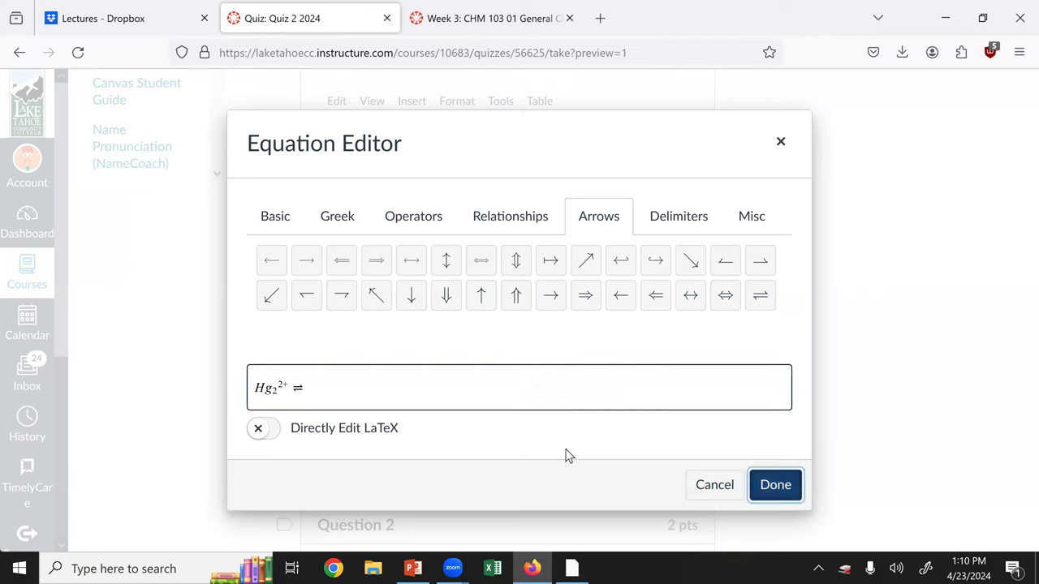
Insert the completed equation into the Question 1 answer and return to the answer box
{"action": "key", "text": "Escape"}
{"action": "scroll", "coordinate": [492, 385], "scroll_direction": "down", "scroll_amount": 2}
{"action": "scroll", "coordinate": [501, 378], "scroll_direction": "up", "scroll_amount": 3}
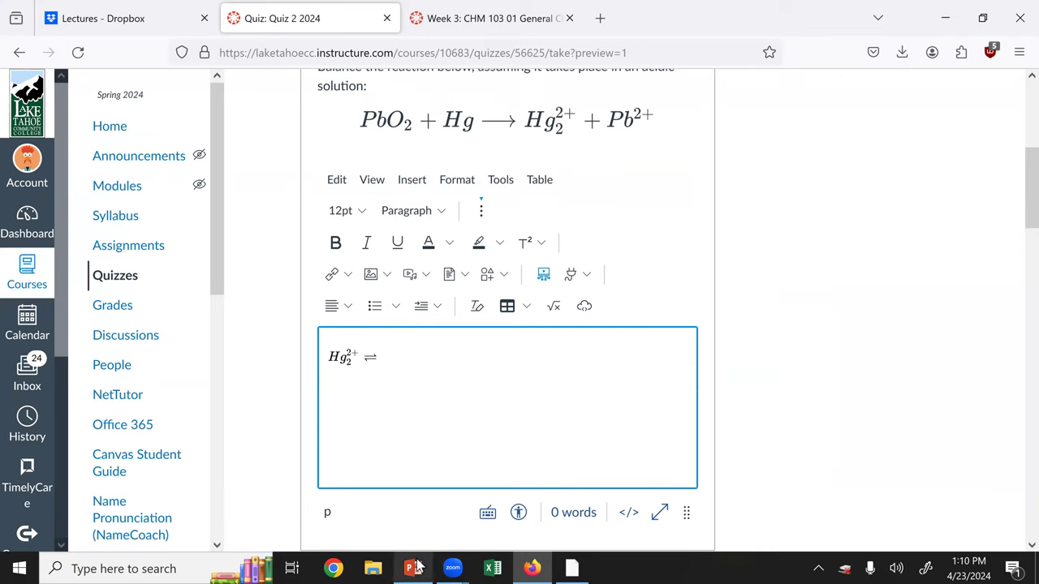
Switch to Word, insert a blank equation in the document and look over the Basic Math symbols available for it
{"action": "left_click", "coordinate": [573, 568]}
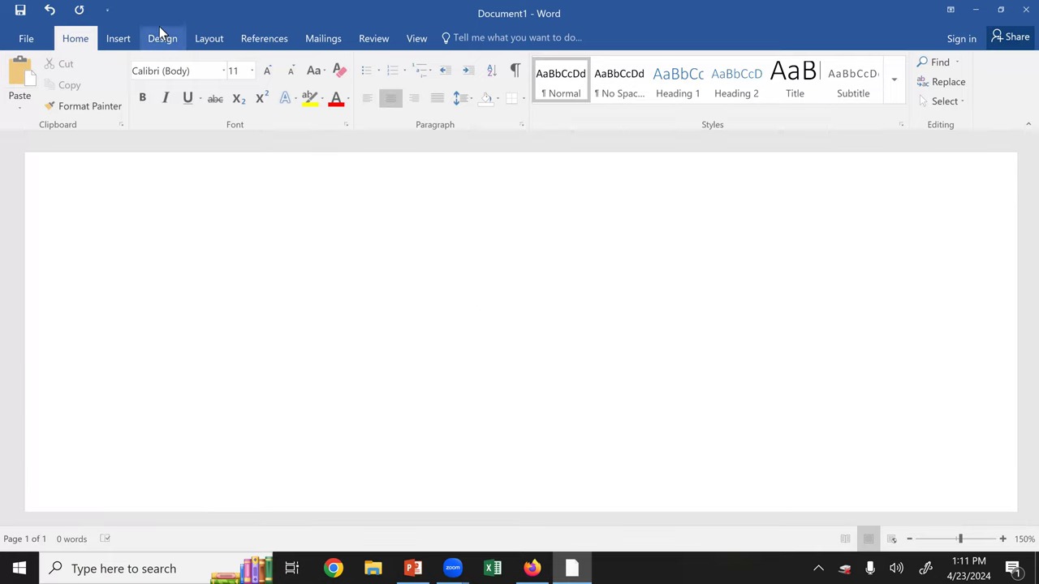
{"action": "left_click", "coordinate": [115, 42]}
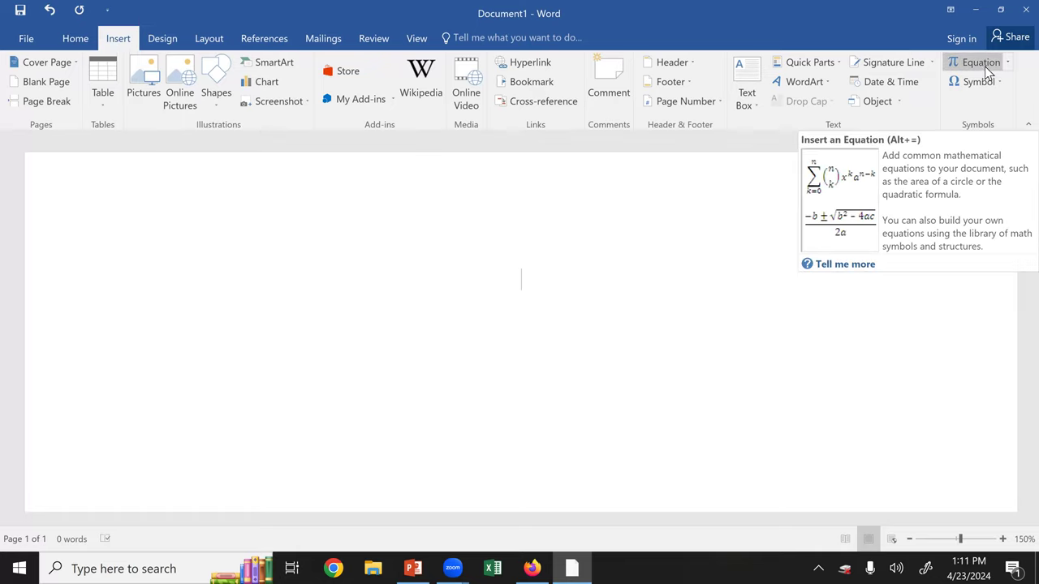
{"action": "key", "text": "alt+equal"}
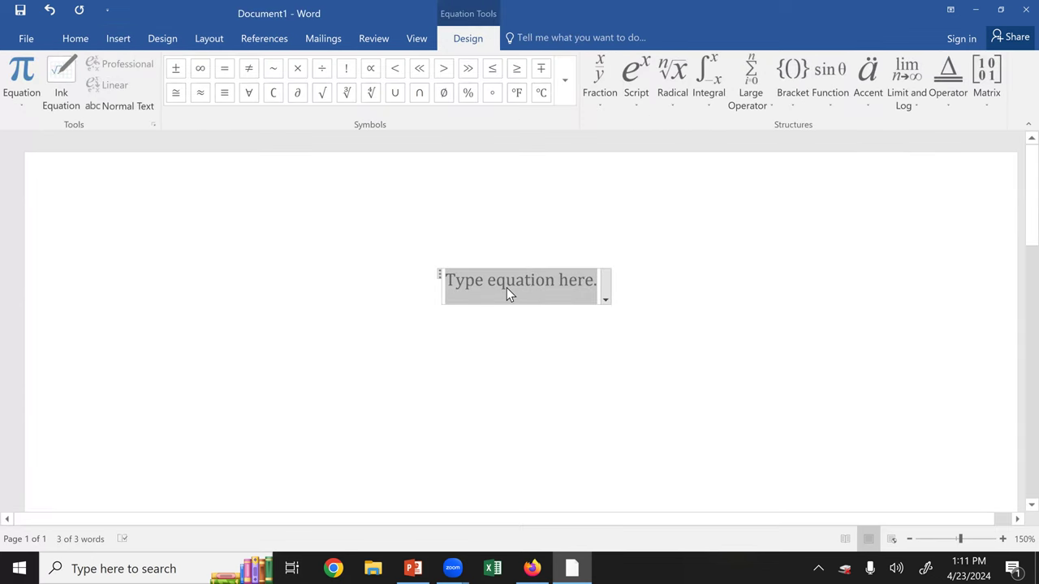
{"action": "left_click", "coordinate": [566, 81]}
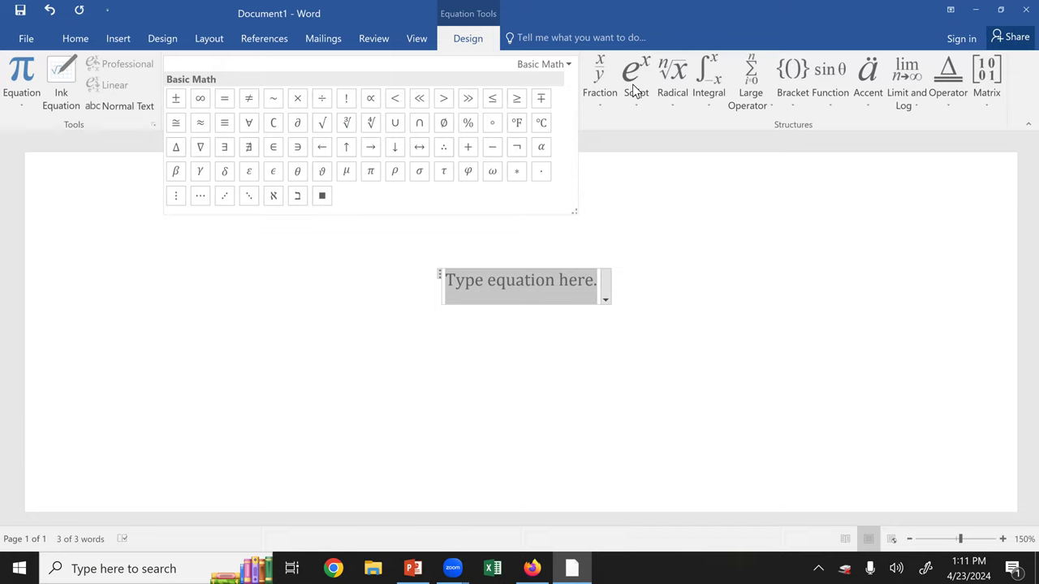
{"action": "left_click", "coordinate": [550, 298]}
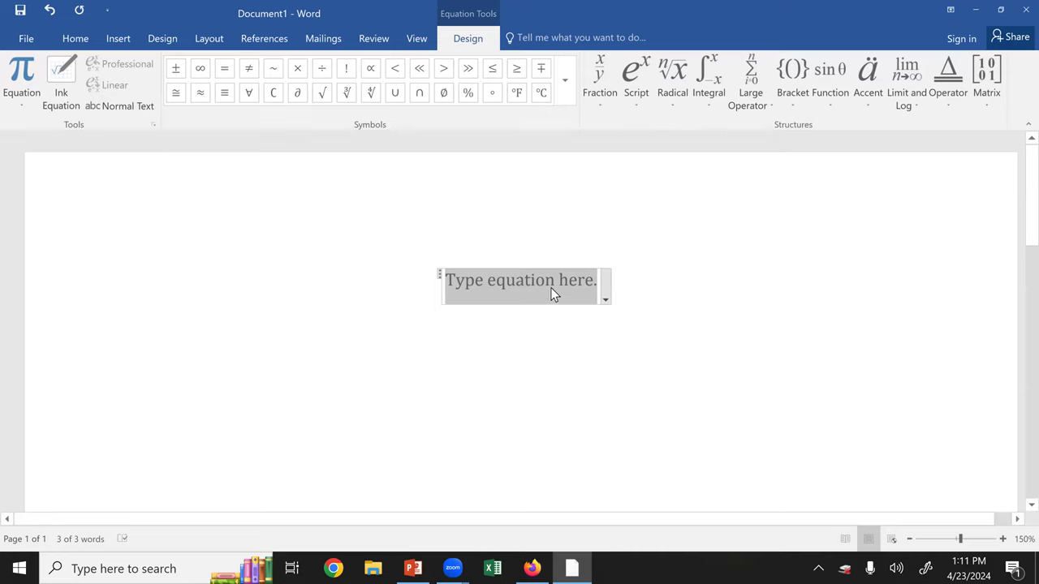
Enter Hg with a subscript 2, a superscript 2+ and a trailing plus sign on the baseline of the Word equation
{"action": "type", "text": "Hg"}
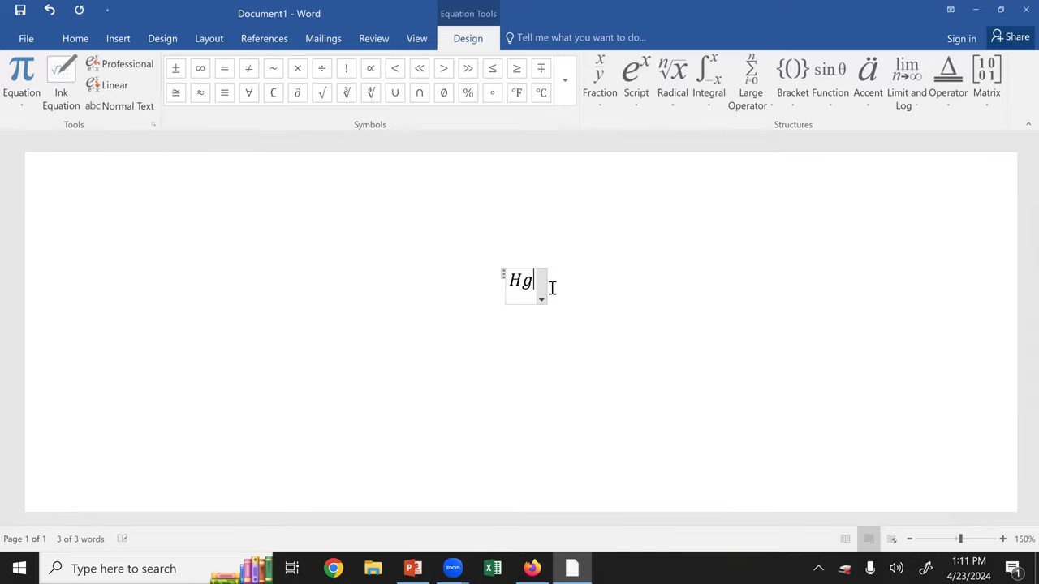
{"action": "type", "text": "_(2)"}
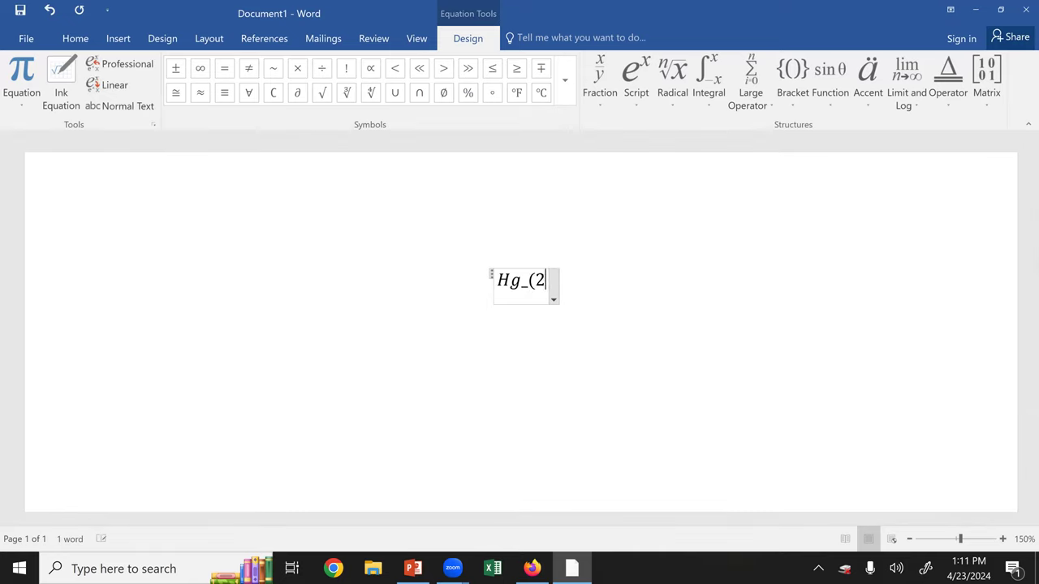
{"action": "key", "text": "BackSpace"}
{"action": "key", "text": "BackSpace"}
{"action": "key", "text": "BackSpace"}
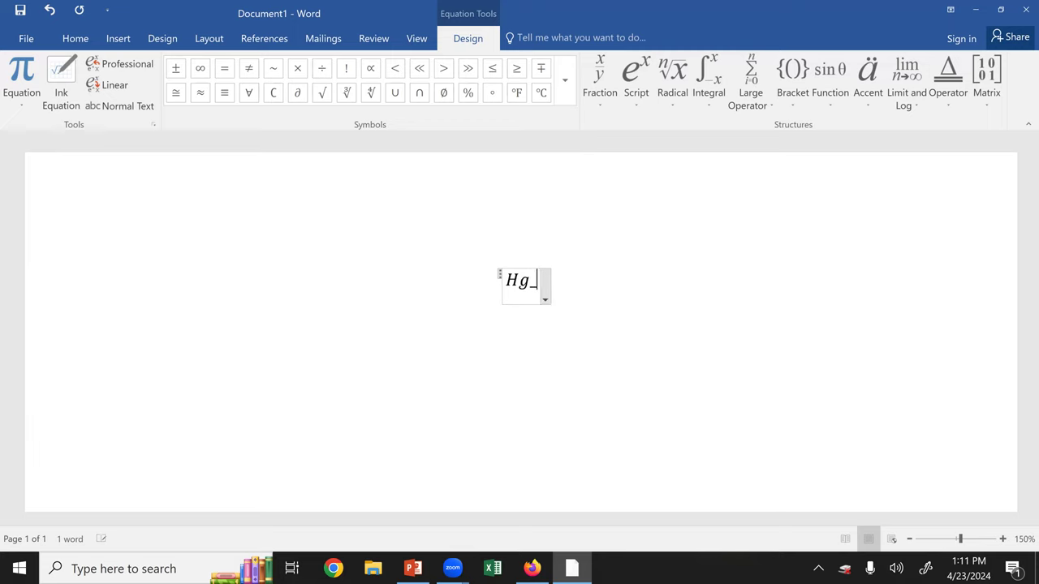
{"action": "type", "text": "2 ^"}
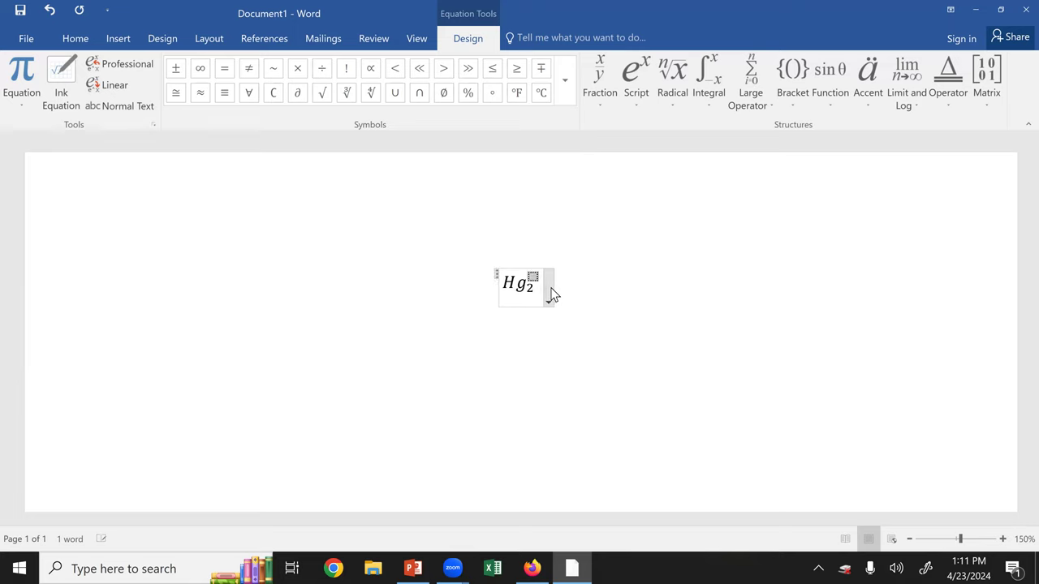
{"action": "type", "text": " 2+"}
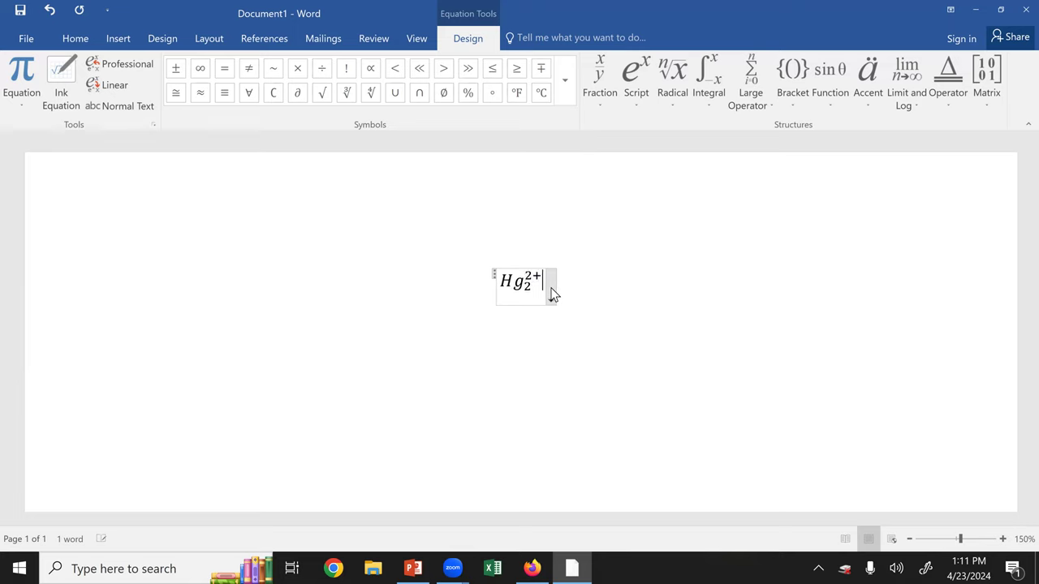
{"action": "key", "text": "Right"}
{"action": "type", "text": "+"}
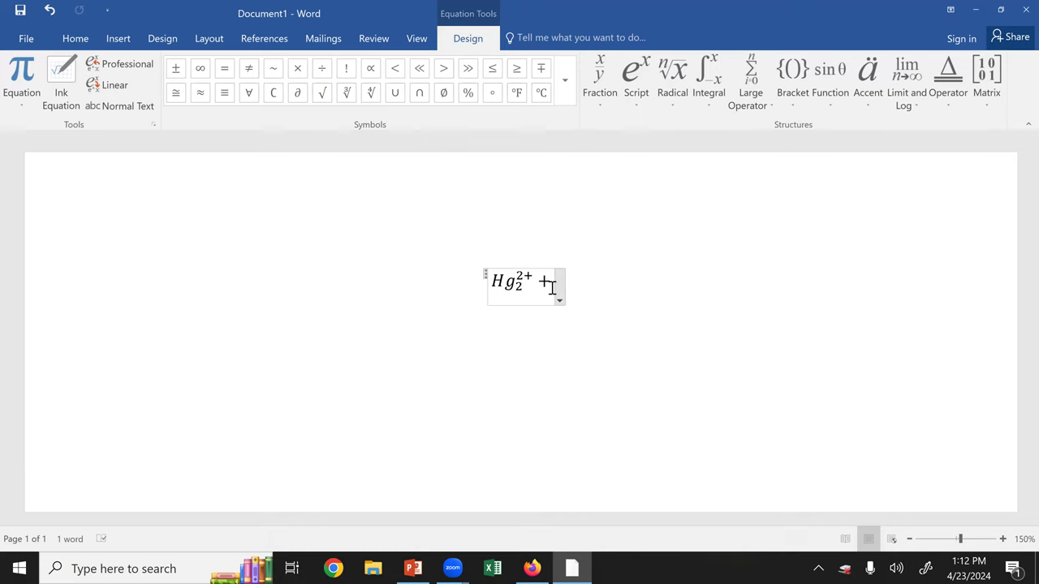
Switch to Firefox and view the image upload options for the Question 1 answer without adding an image
{"action": "left_click", "coordinate": [534, 565]}
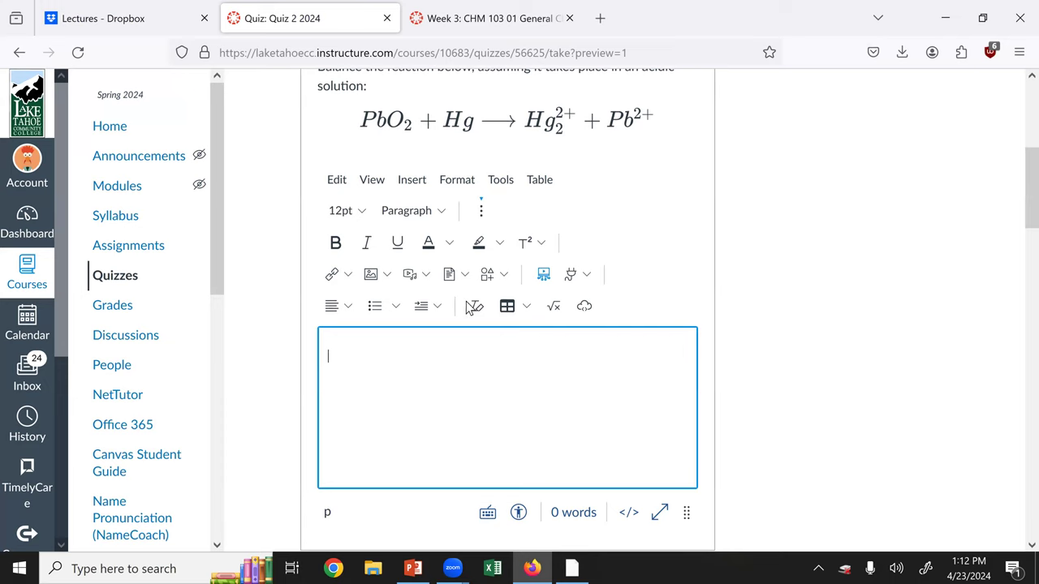
{"action": "left_click", "coordinate": [387, 276]}
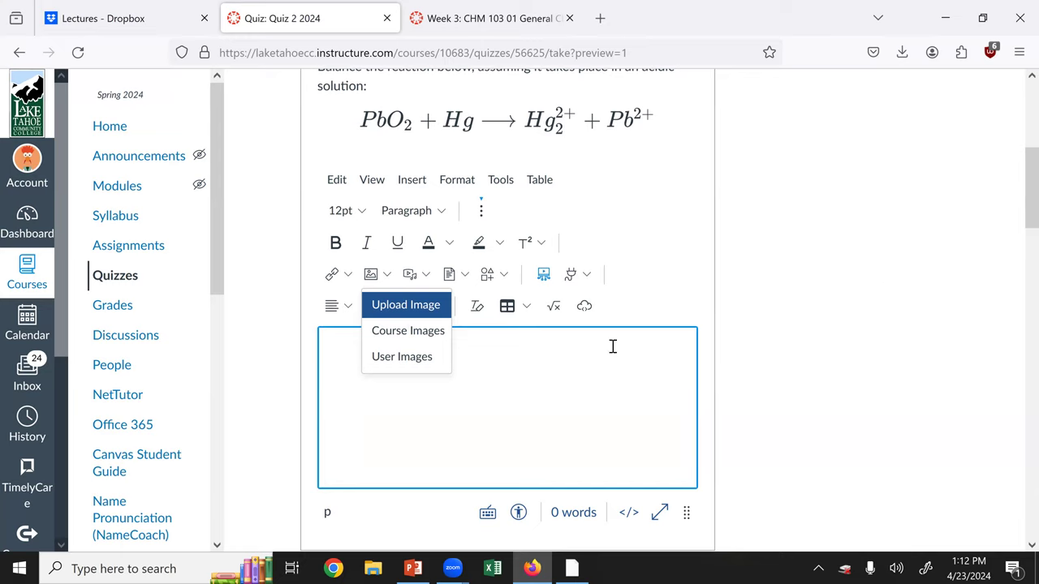
{"action": "left_click", "coordinate": [836, 229]}
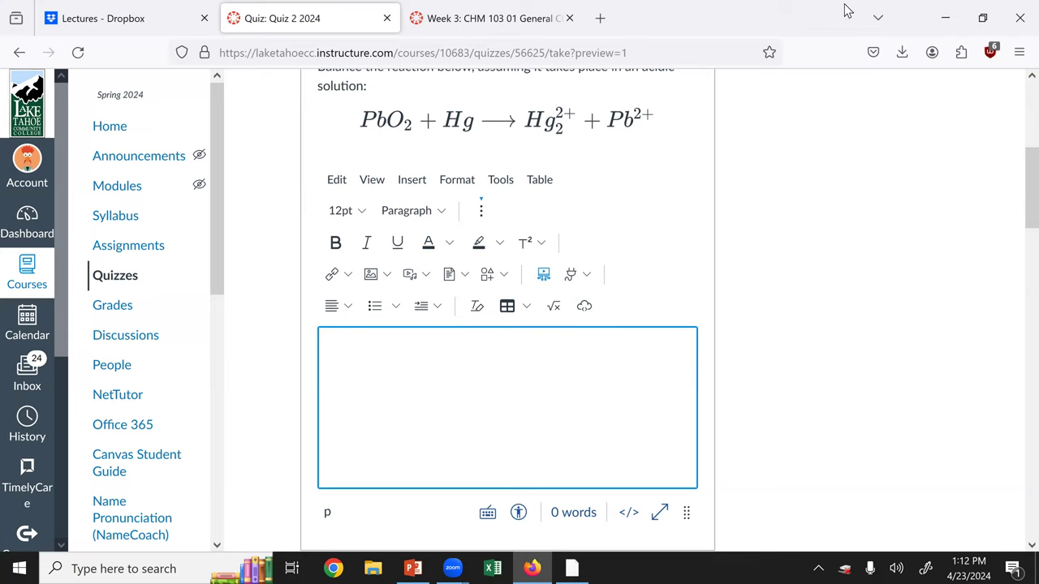
Open the Equation Editor for the Question 1 answer, highlight the word LaTeX in its direct-editing option and close the editor
{"action": "left_click", "coordinate": [445, 31]}
{"action": "left_click", "coordinate": [344, 20]}
{"action": "left_click", "coordinate": [553, 309]}
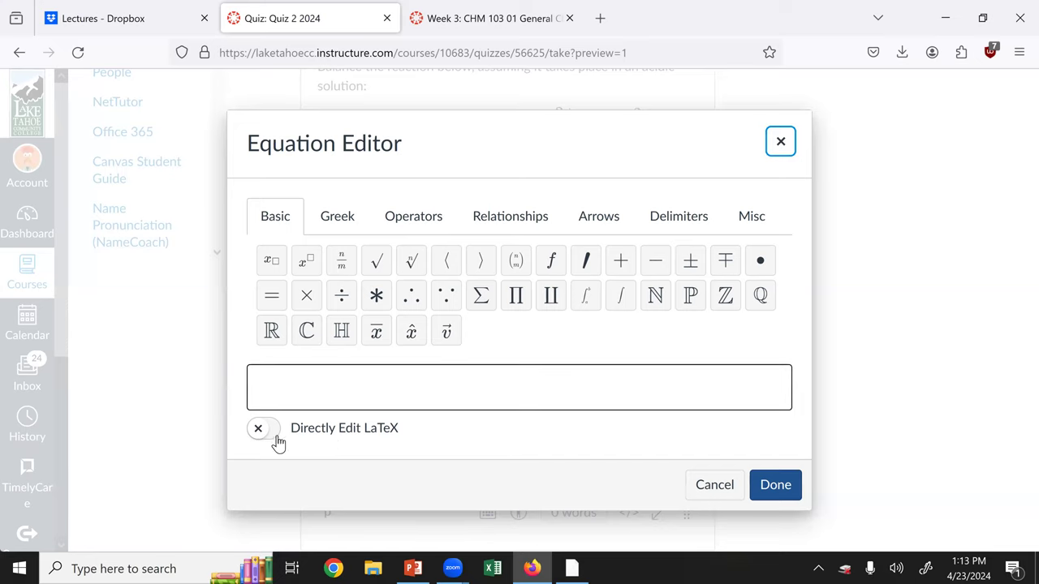
{"action": "double_click", "coordinate": [382, 431]}
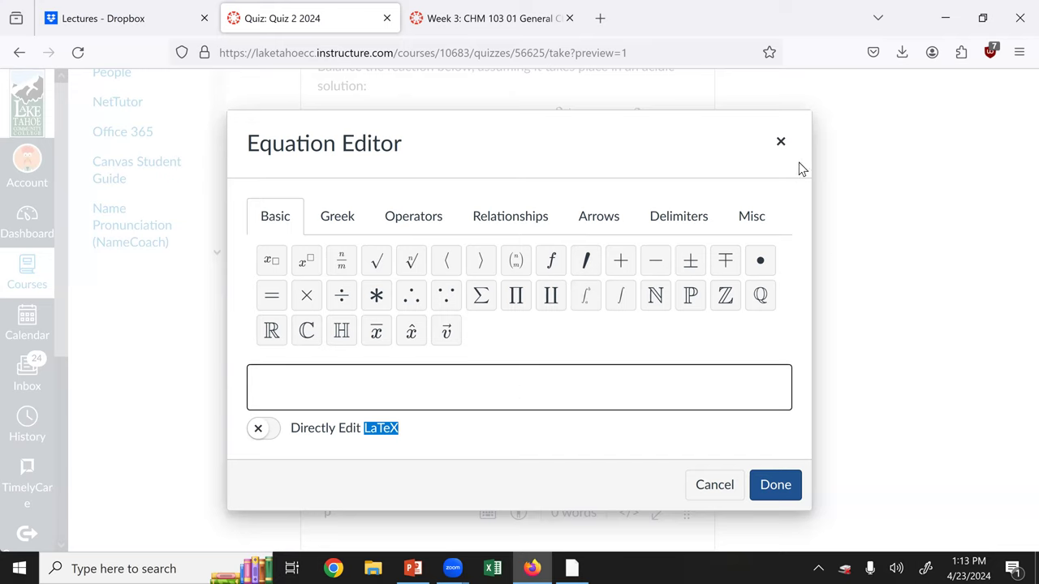
{"action": "left_click", "coordinate": [780, 142]}
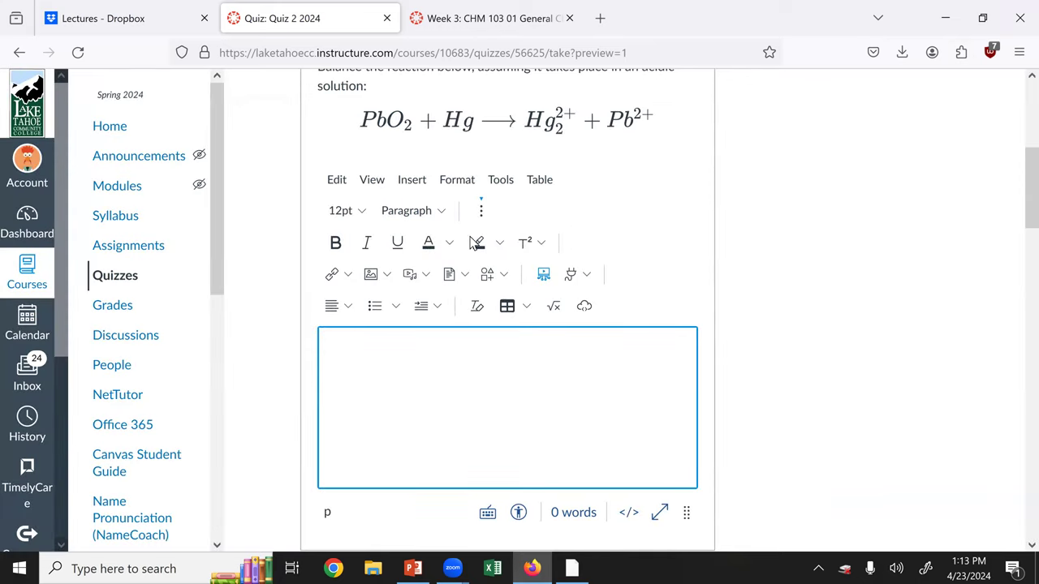
Review the sample typed answers on page 5 of 05_Nernst.Equation.pdf in the Week 3 course page
{"action": "left_click", "coordinate": [459, 10]}
{"action": "scroll", "coordinate": [638, 329], "scroll_direction": "up", "scroll_amount": 6}
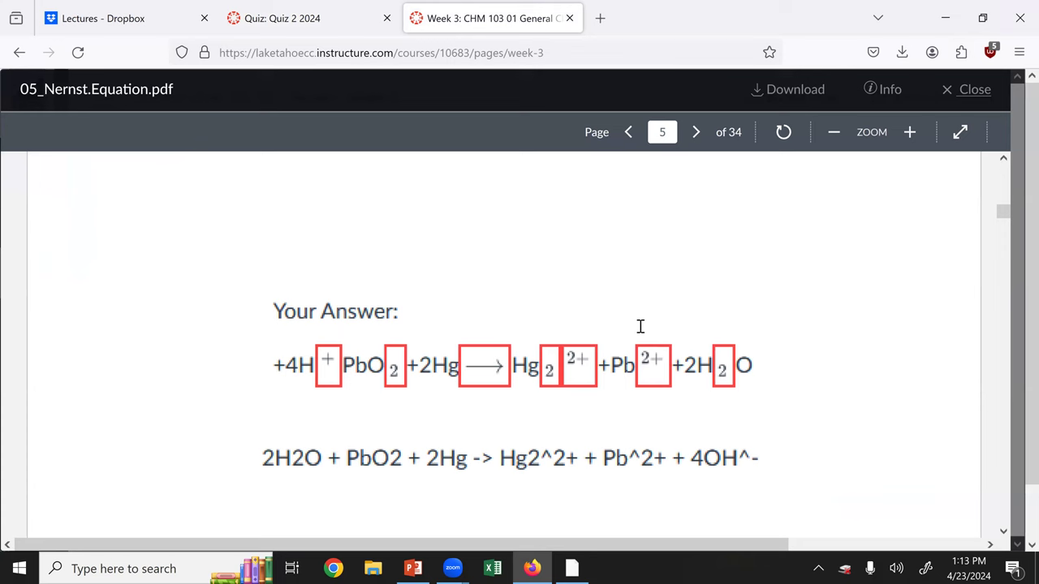
{"action": "scroll", "coordinate": [661, 323], "scroll_direction": "up", "scroll_amount": 5}
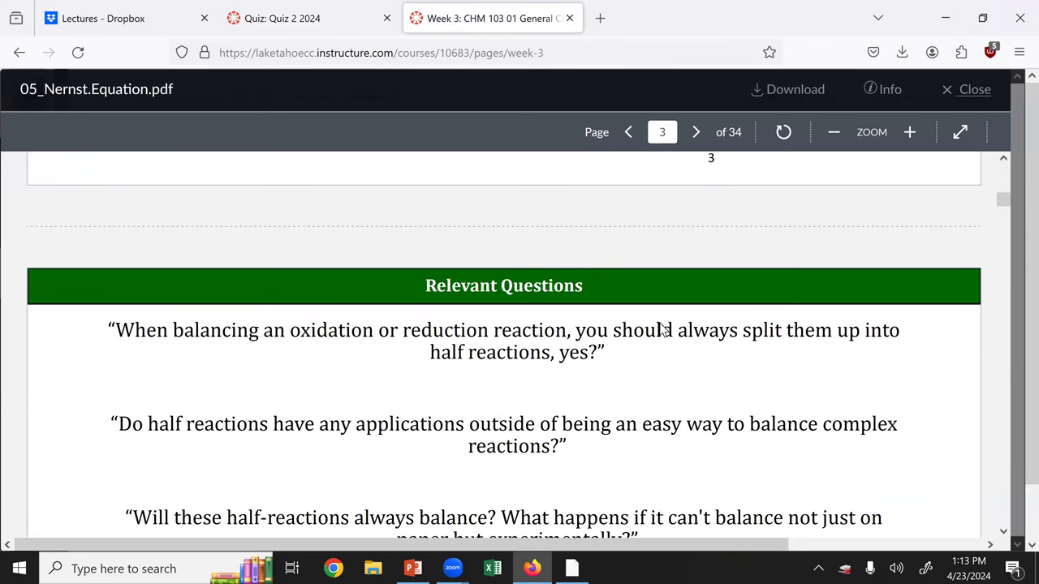
{"action": "scroll", "coordinate": [660, 327], "scroll_direction": "down", "scroll_amount": 10}
{"action": "scroll", "coordinate": [661, 330], "scroll_direction": "up", "scroll_amount": 4}
{"action": "scroll", "coordinate": [653, 332], "scroll_direction": "down", "scroll_amount": 2}
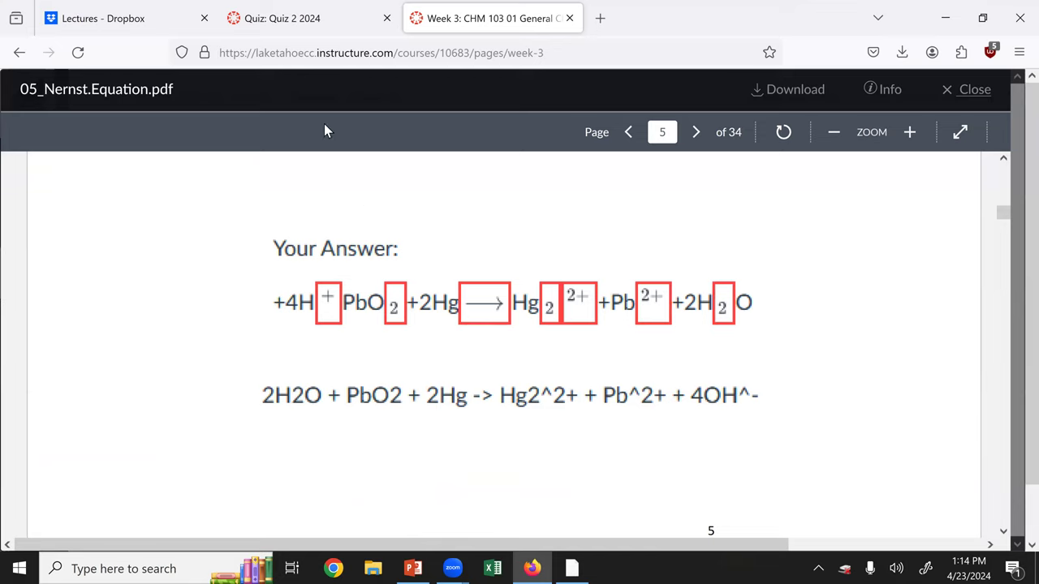
Search the web for "equilibrium arrow character" in a new browser tab
{"action": "left_click", "coordinate": [605, 22]}
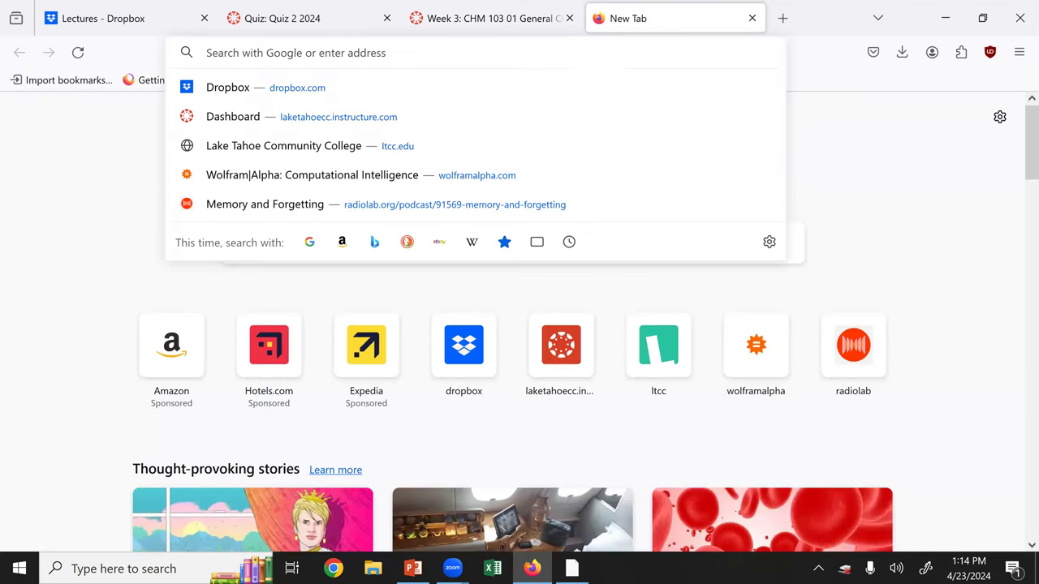
{"action": "type", "text": "equilibrium ar"}
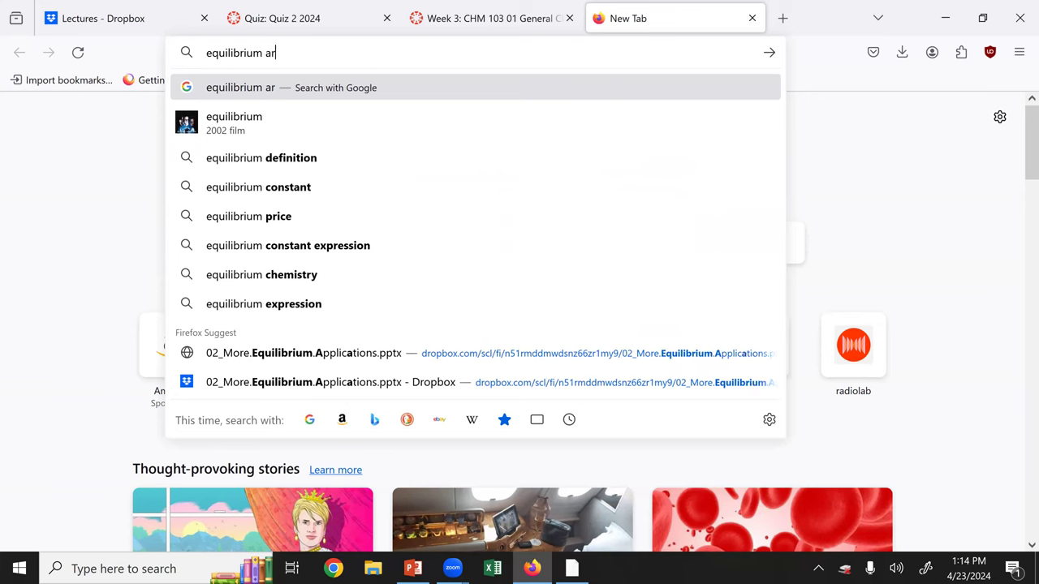
{"action": "type", "text": "row character"}
{"action": "key", "text": "Return"}
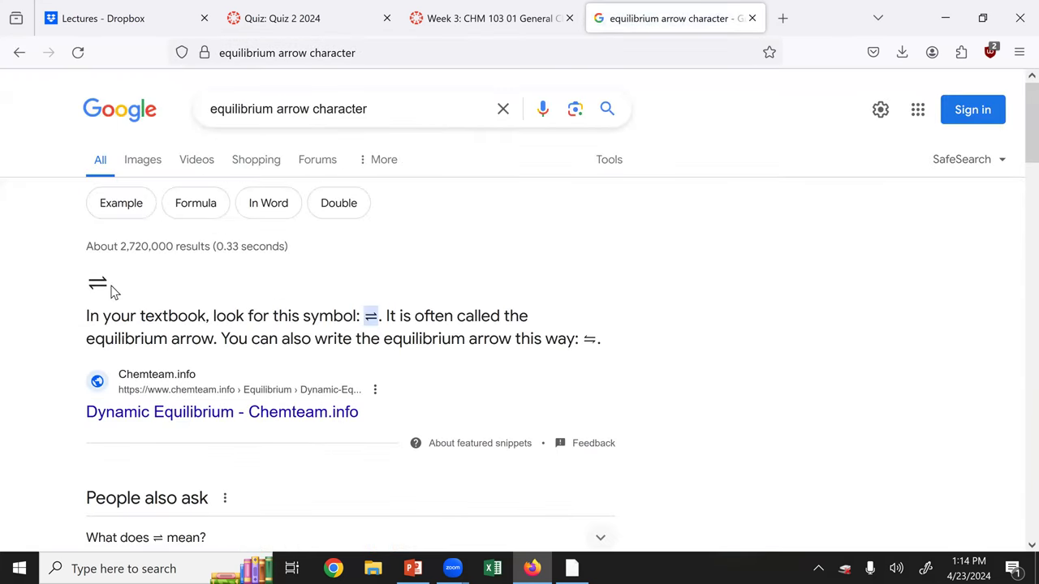
Select the ⇌ symbol in the featured search result and replace the search text with the plain-text arrow "-->"
{"action": "double_click", "coordinate": [91, 285]}
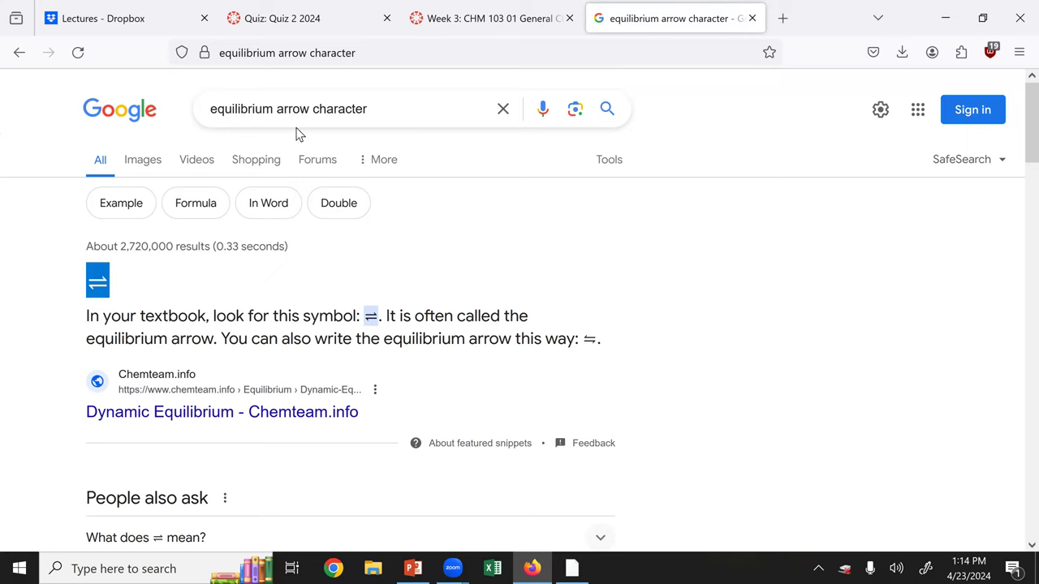
{"action": "left_click_drag", "start_coordinate": [375, 109], "coordinate": [100, 148]}
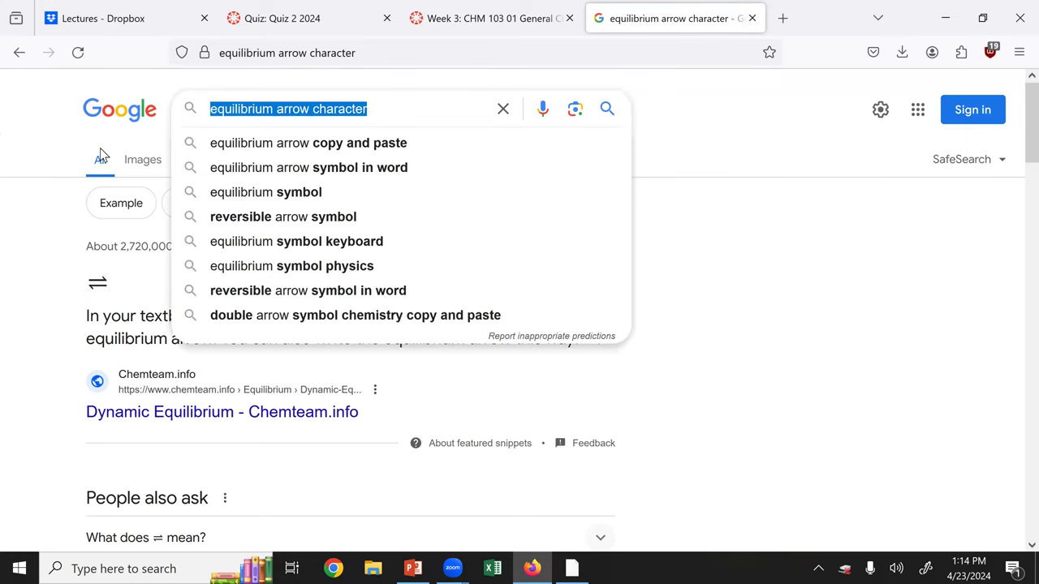
{"action": "type", "text": "-->"}
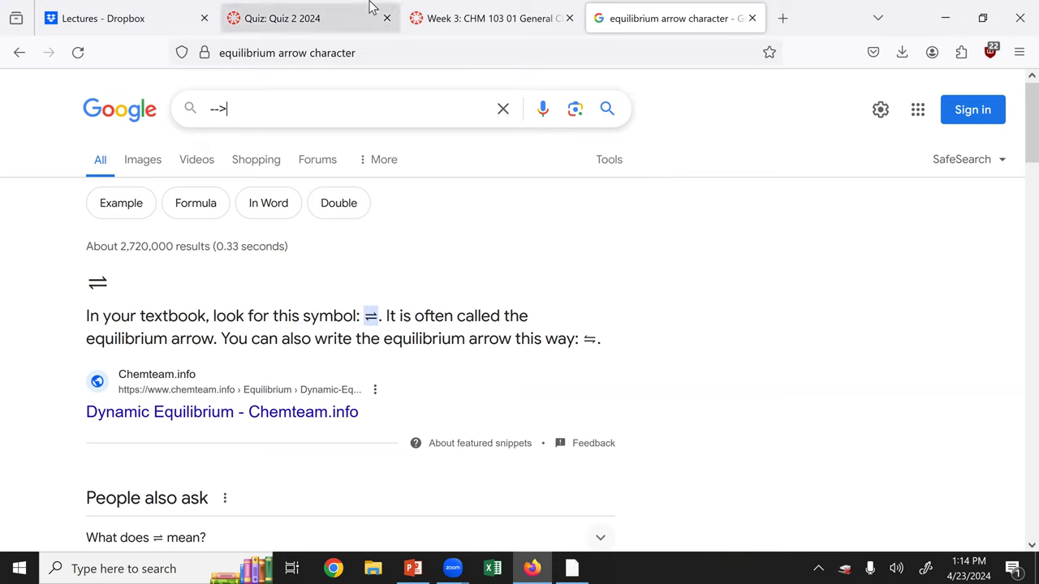
Look again at the sample answers in the Week 3 slides and return to the start of Quiz 2 2024
{"action": "left_click", "coordinate": [457, 10]}
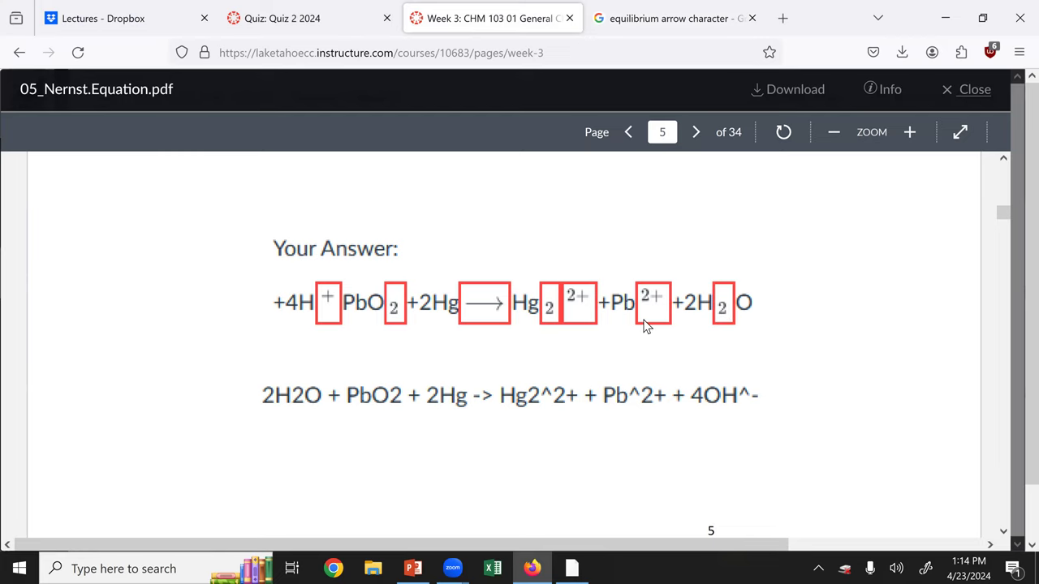
{"action": "left_click", "coordinate": [276, 19]}
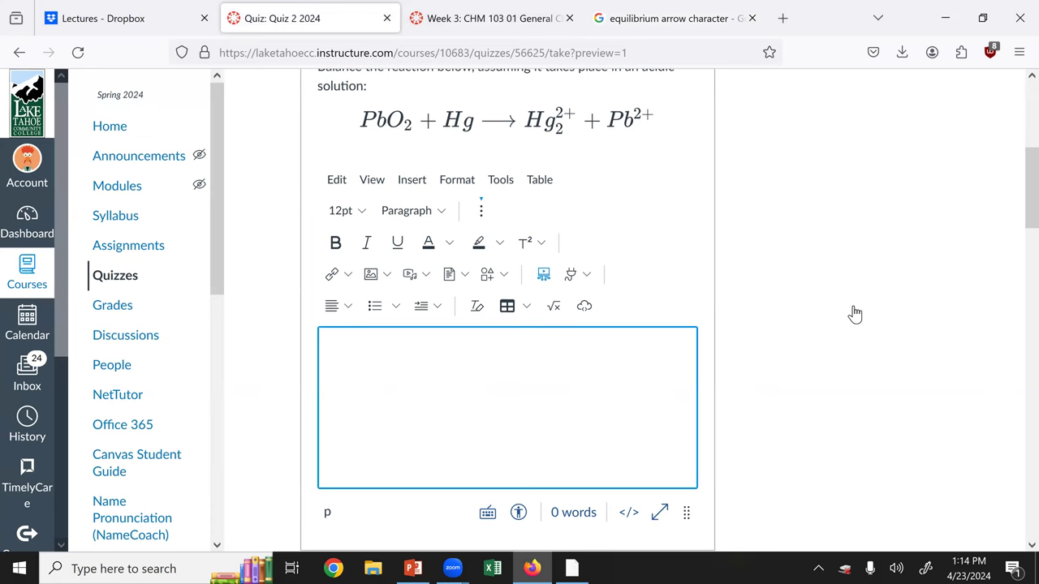
{"action": "scroll", "coordinate": [853, 313], "scroll_direction": "up", "scroll_amount": 5}
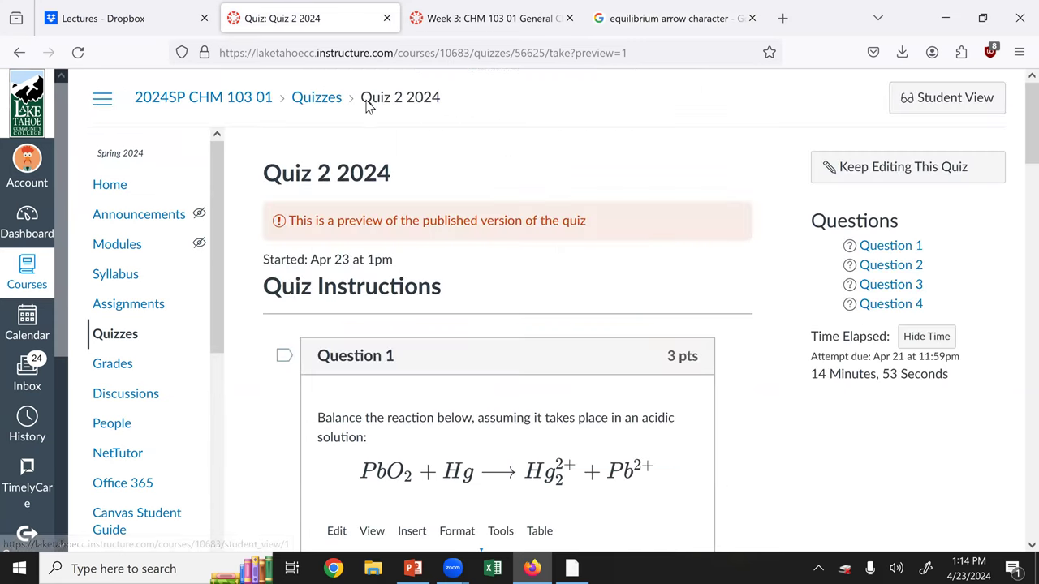
Open the downloaded 05_Nernst.Equation.pdf in its own browser tab and dismiss the list of downloads
{"action": "left_click", "coordinate": [438, 23]}
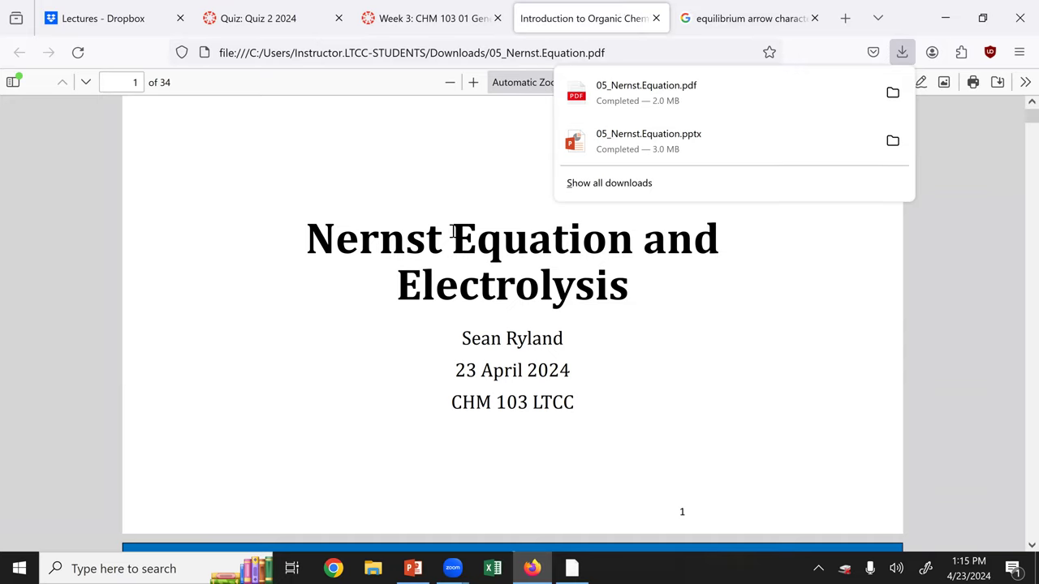
{"action": "left_click", "coordinate": [944, 168]}
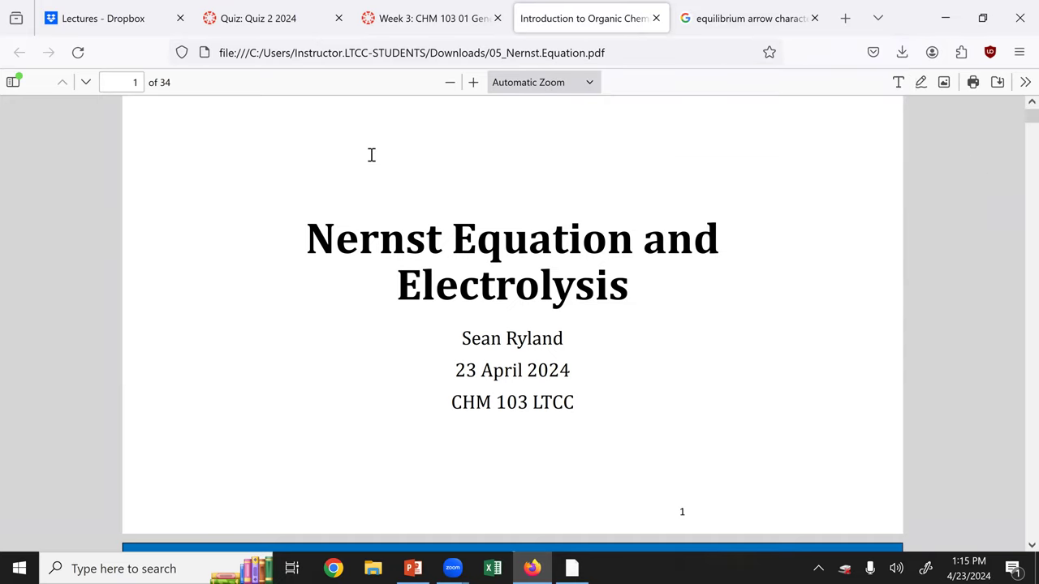